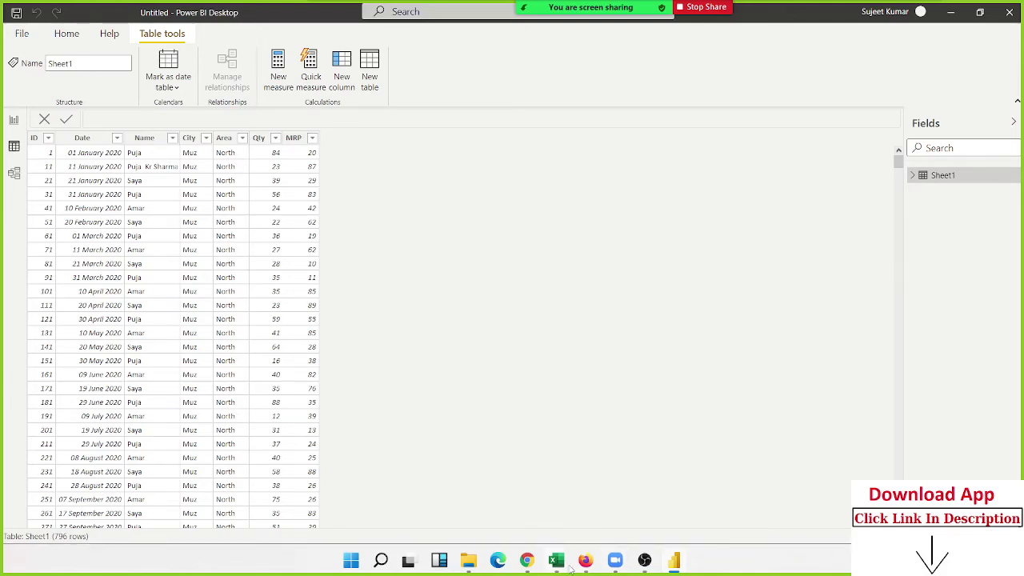
# Switch from Power BI to Chrome and open a new blank tab.
pyautogui.click(524, 562)
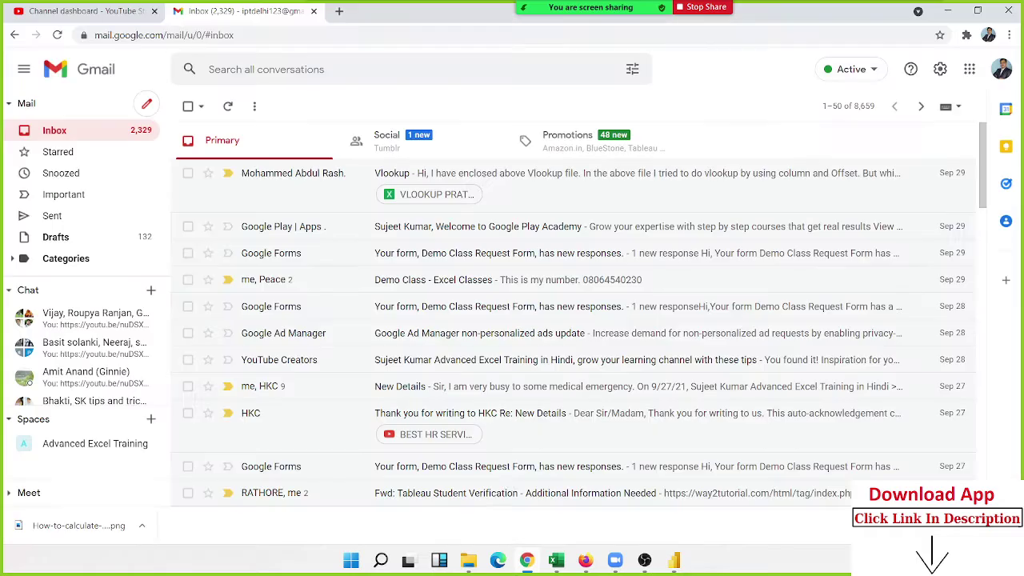
pyautogui.click(339, 12)
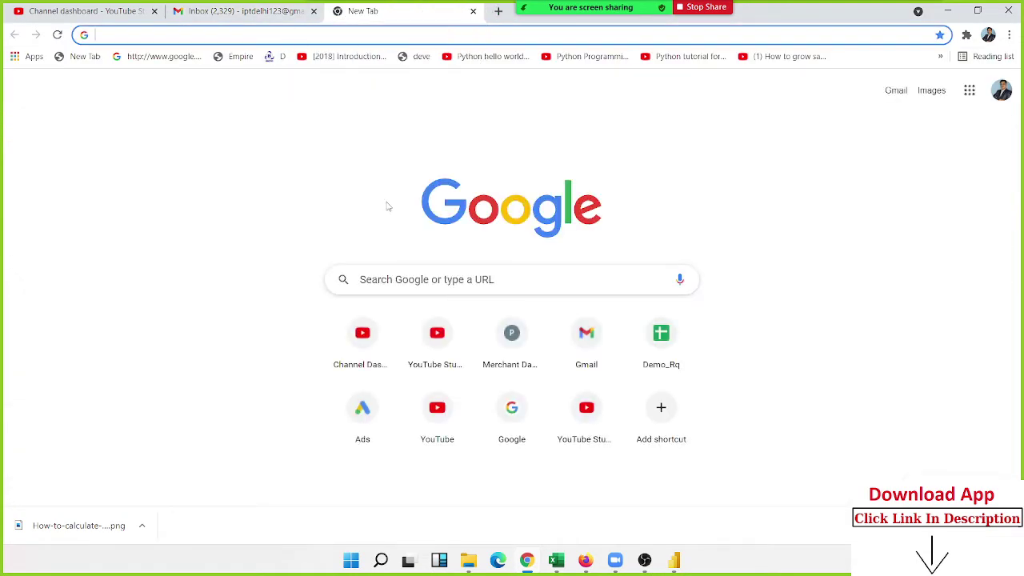
# Search 'dax function in power bi', browse the Text functions (DAX) page, then return to Power BI.
pyautogui.write('da')
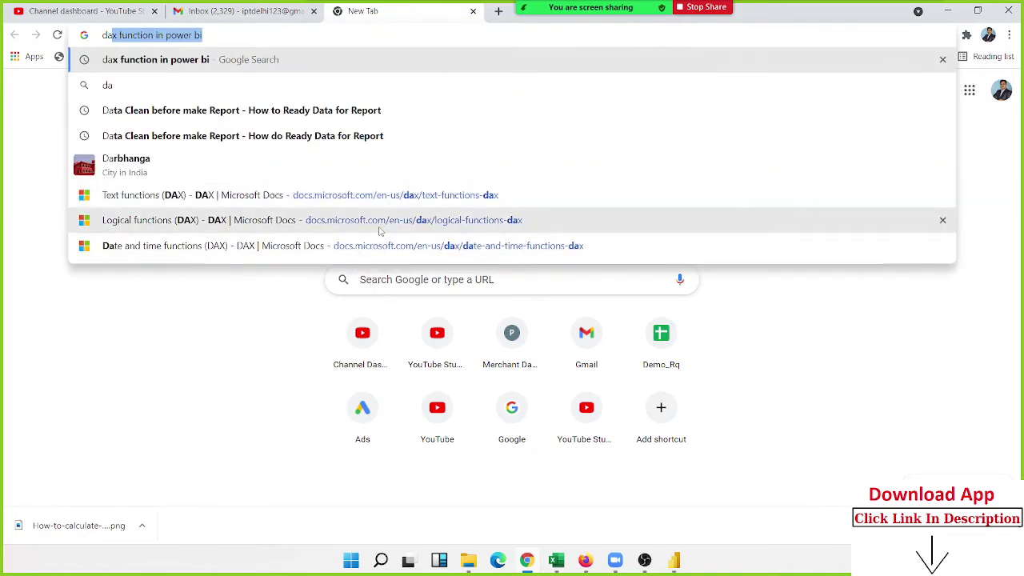
pyautogui.click(371, 197)
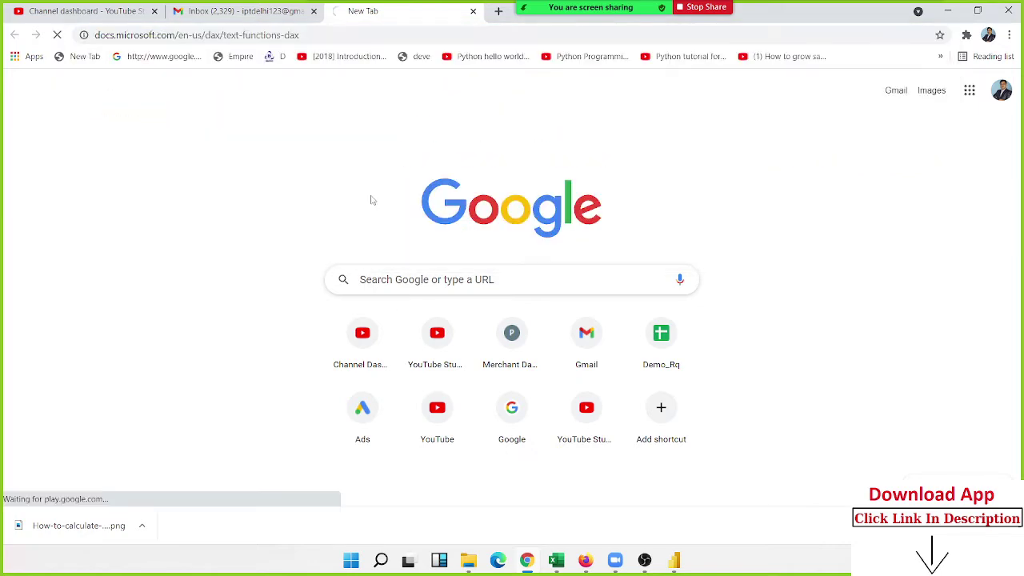
pyautogui.scroll(-3, 359, 251)
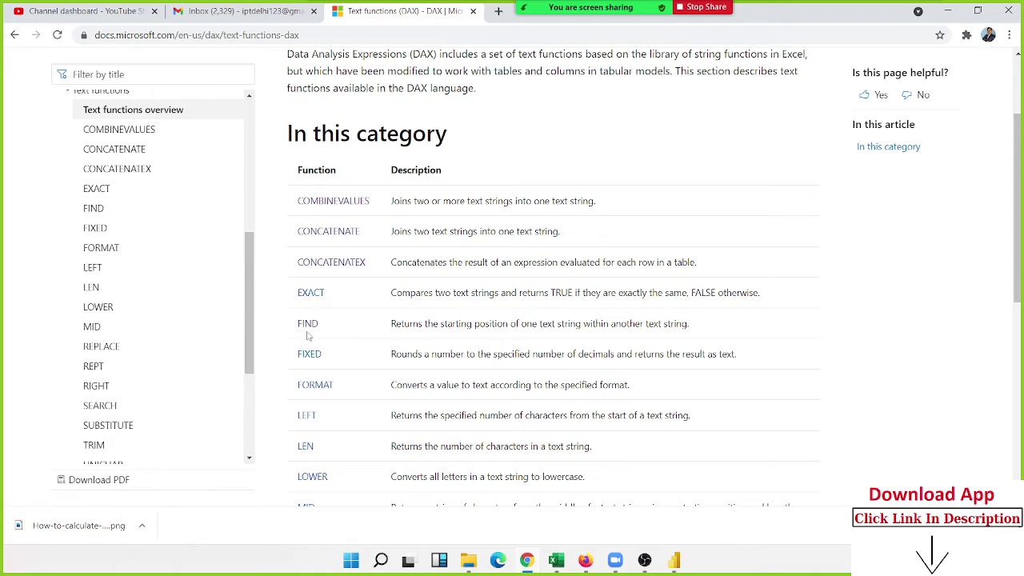
pyautogui.scroll(-1, 314, 321)
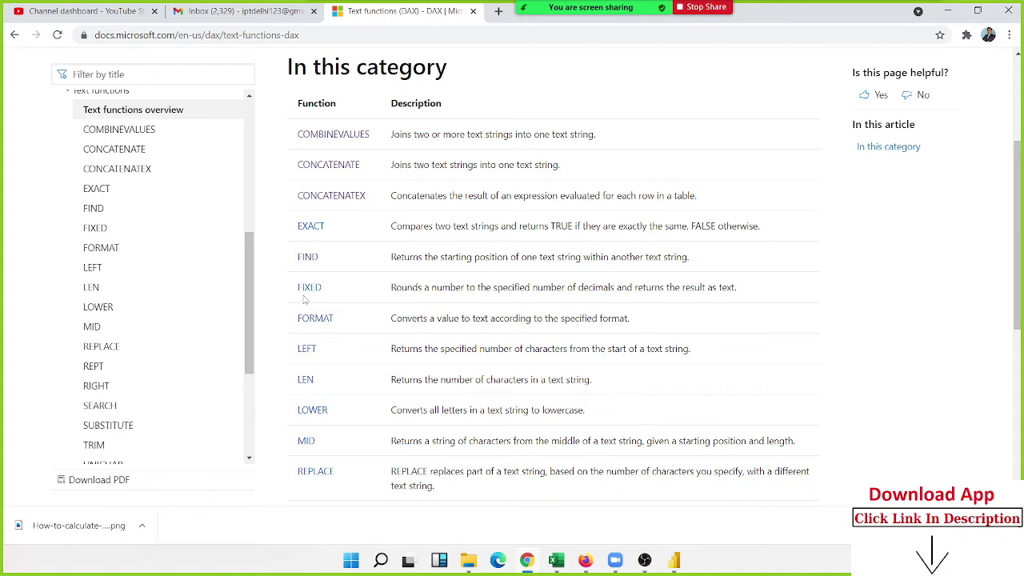
pyautogui.click(670, 564)
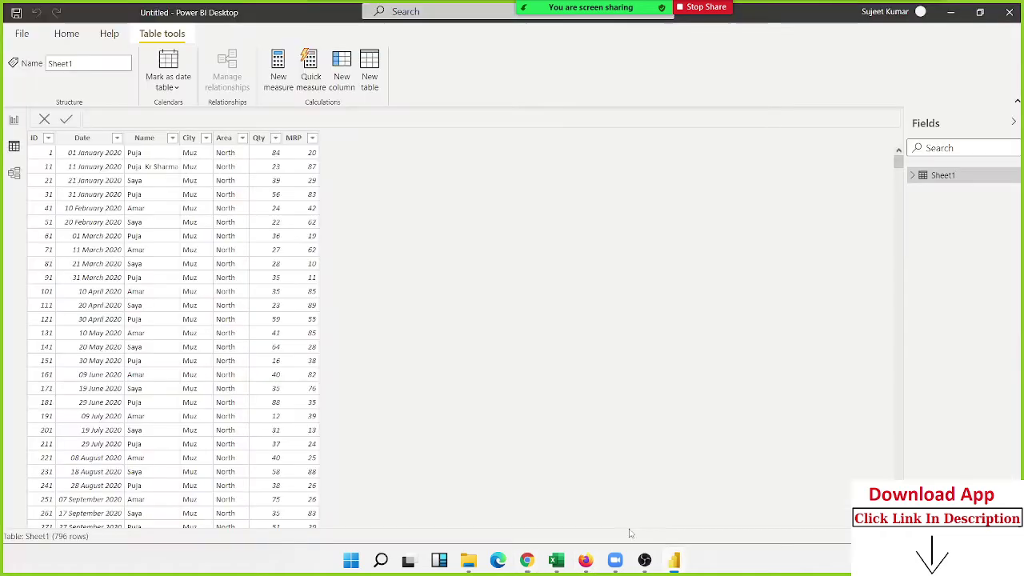
pyautogui.click(370, 93)
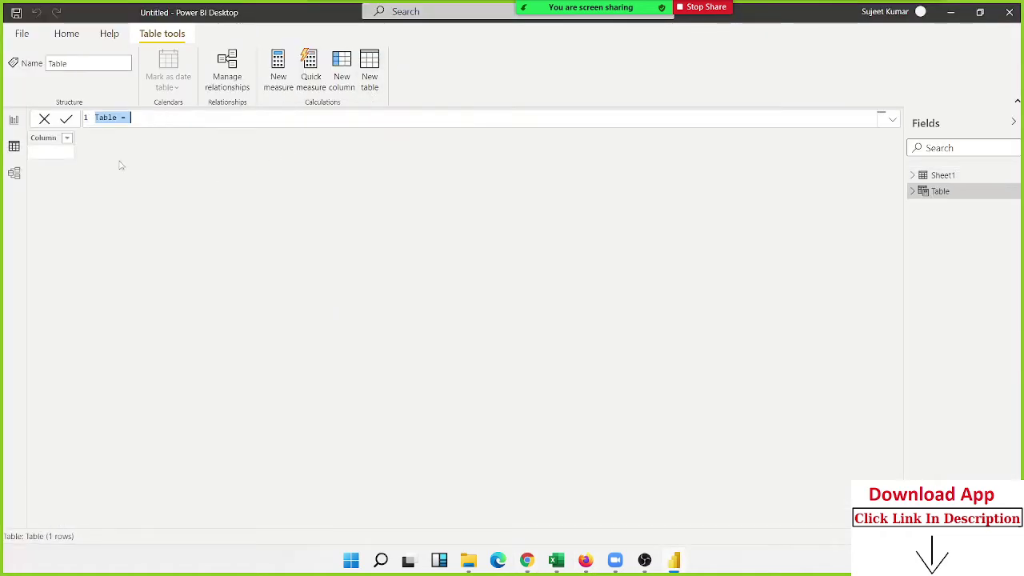
pyautogui.click(43, 122)
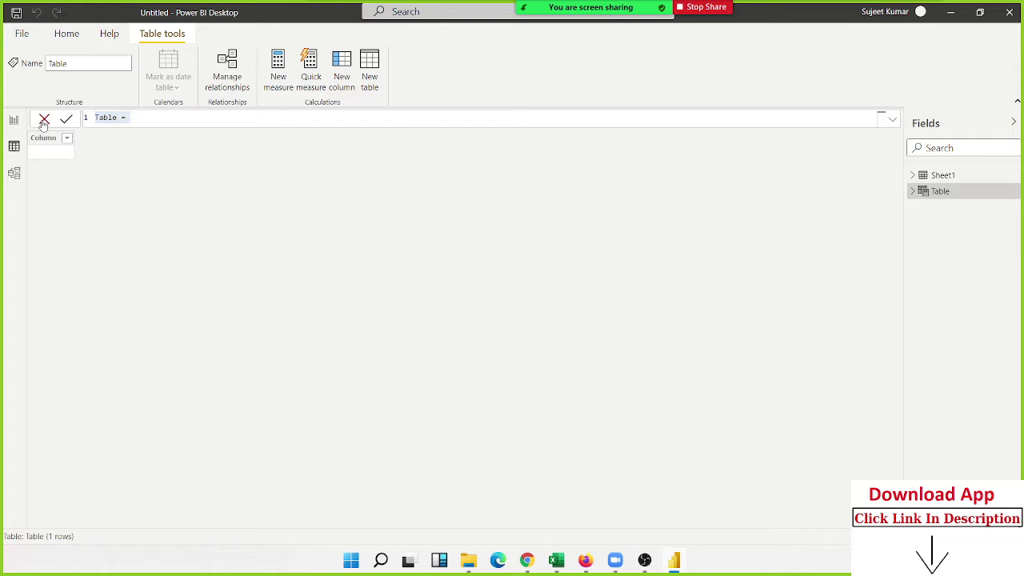
pyautogui.click(43, 123)
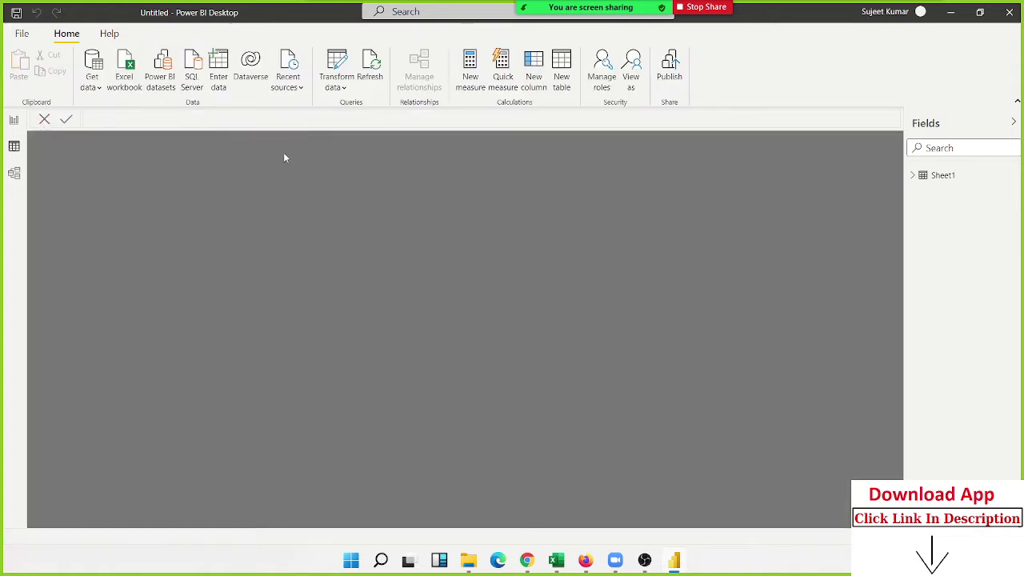
pyautogui.click(942, 175)
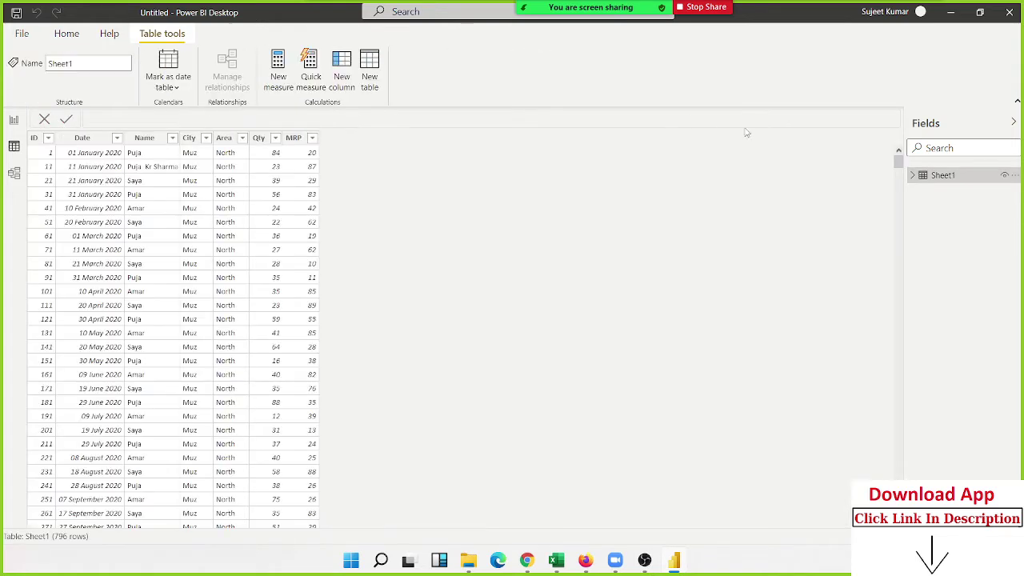
# Add a new calculated column to Sheet1 and name it FX.
pyautogui.click(338, 92)
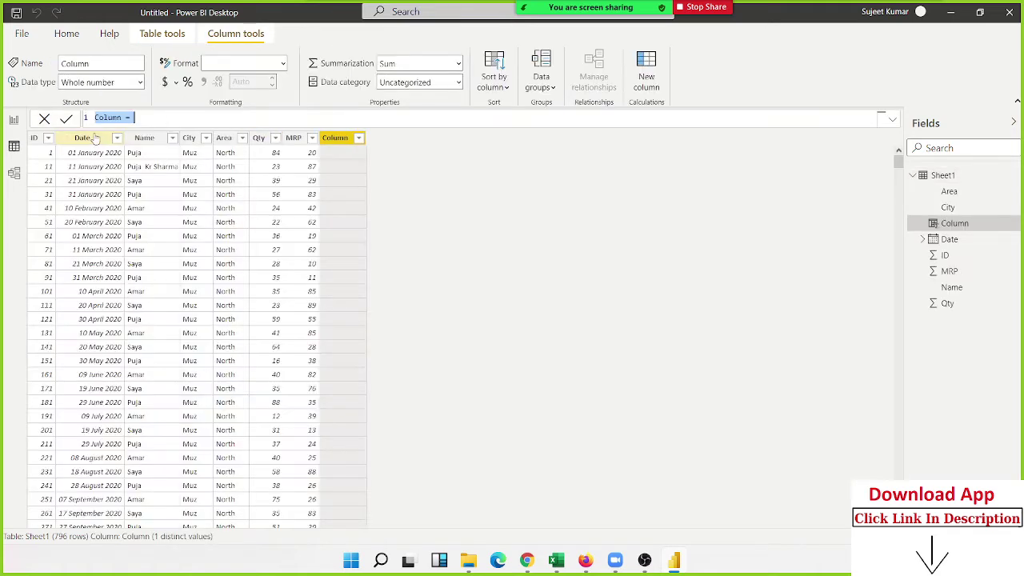
pyautogui.doubleClick(100, 120)
pyautogui.write('FX')
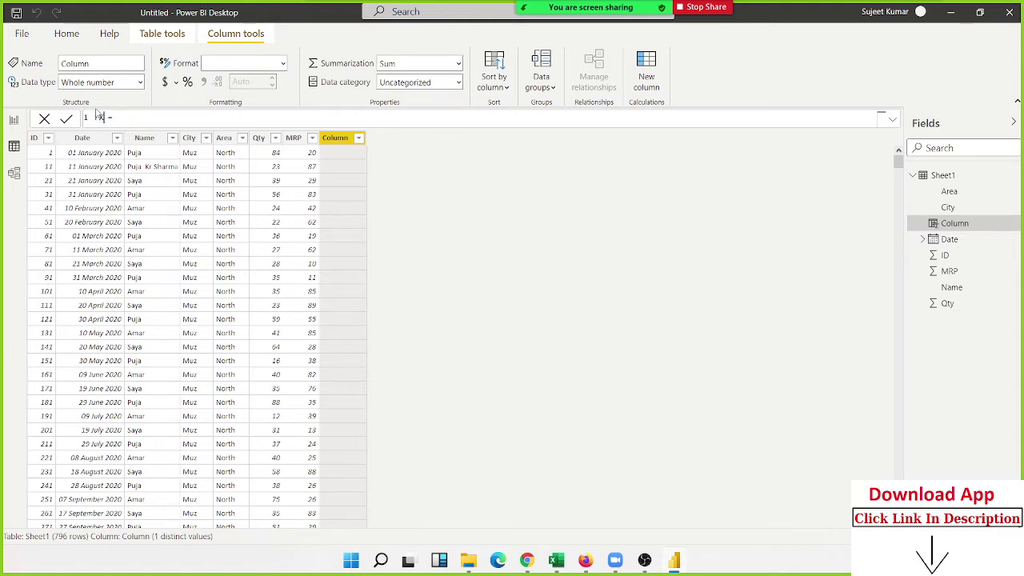
# Define FX as FIXED(Sheet1[Qty],2), then begin appending a "MRP" third argument.
pyautogui.click(158, 118)
pyautogui.write('ix')
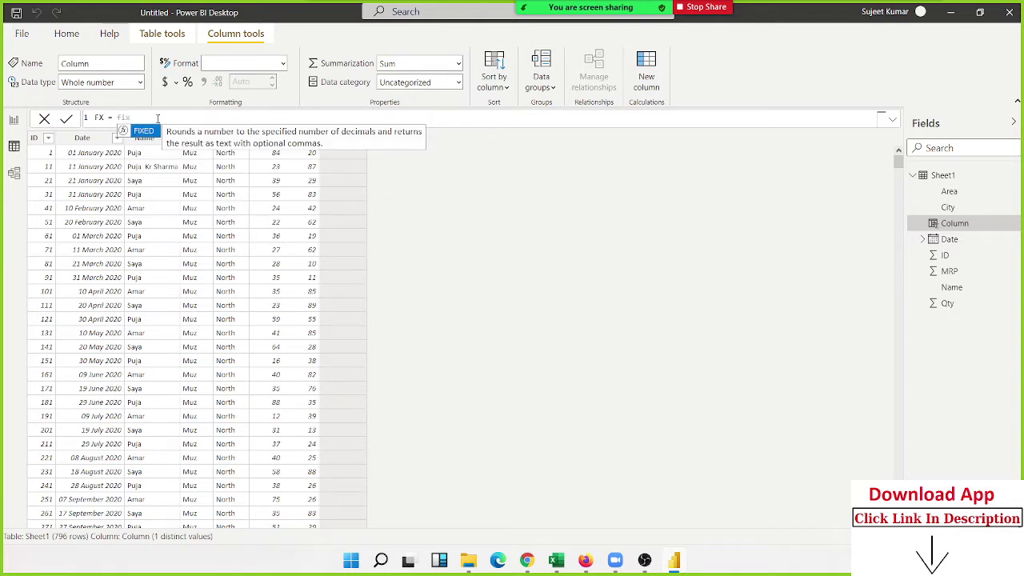
pyautogui.press('Tab')
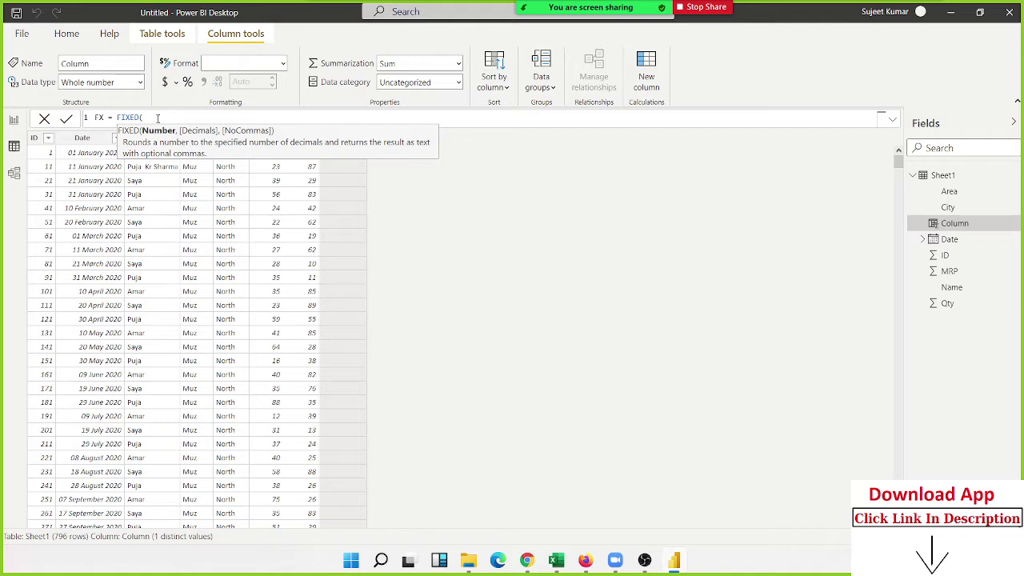
pyautogui.write('am')
pyautogui.press('BackSpace')
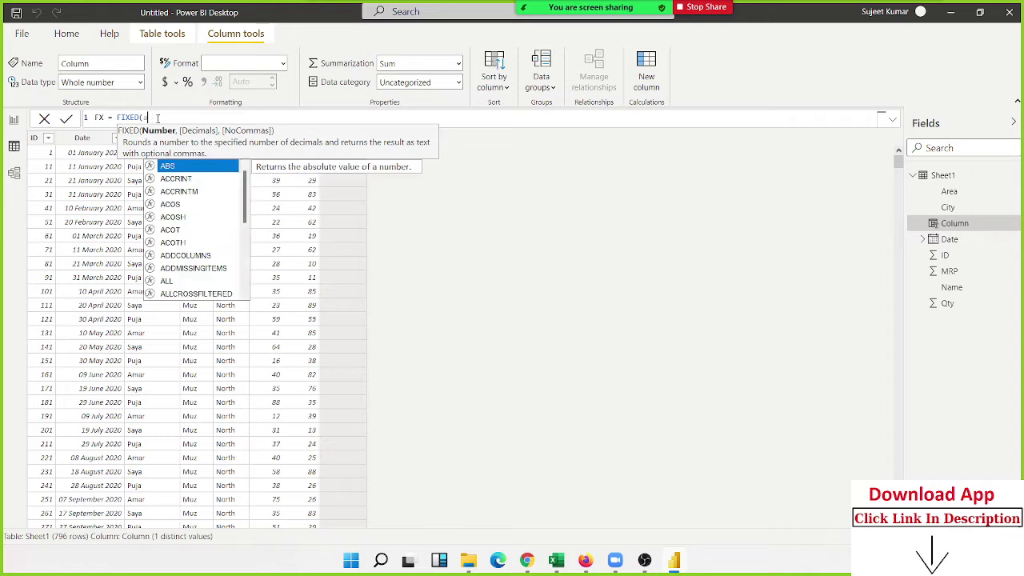
pyautogui.press('BackSpace')
pyautogui.write('qt')
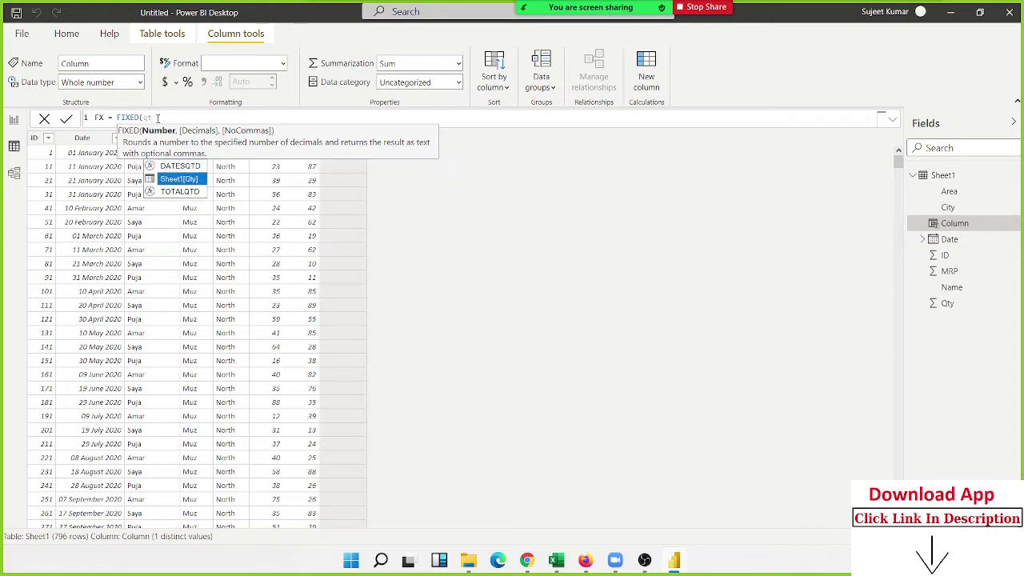
pyautogui.press('Tab')
pyautogui.write(',')
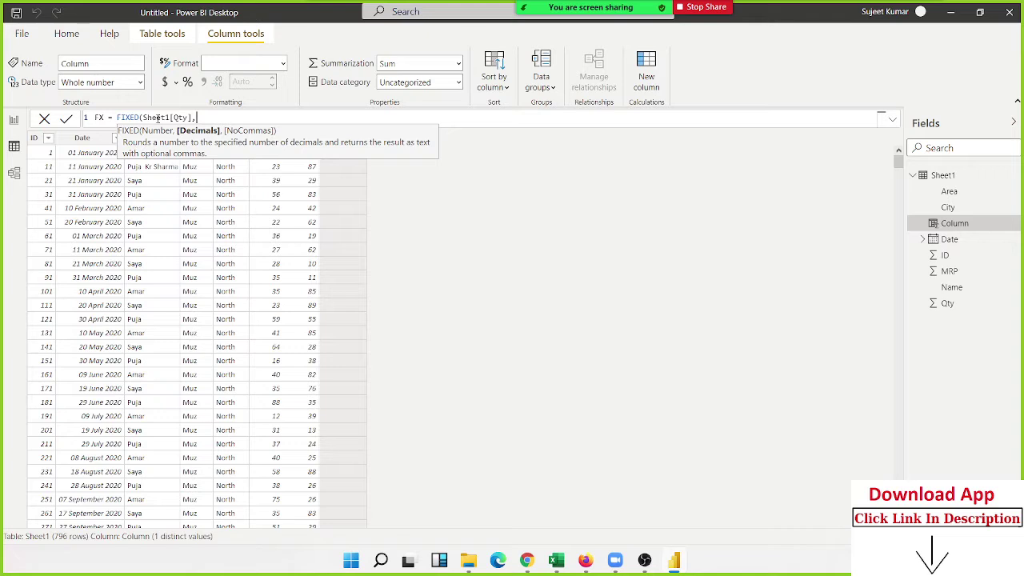
pyautogui.write('2')
pyautogui.write(')')
pyautogui.press('Return')
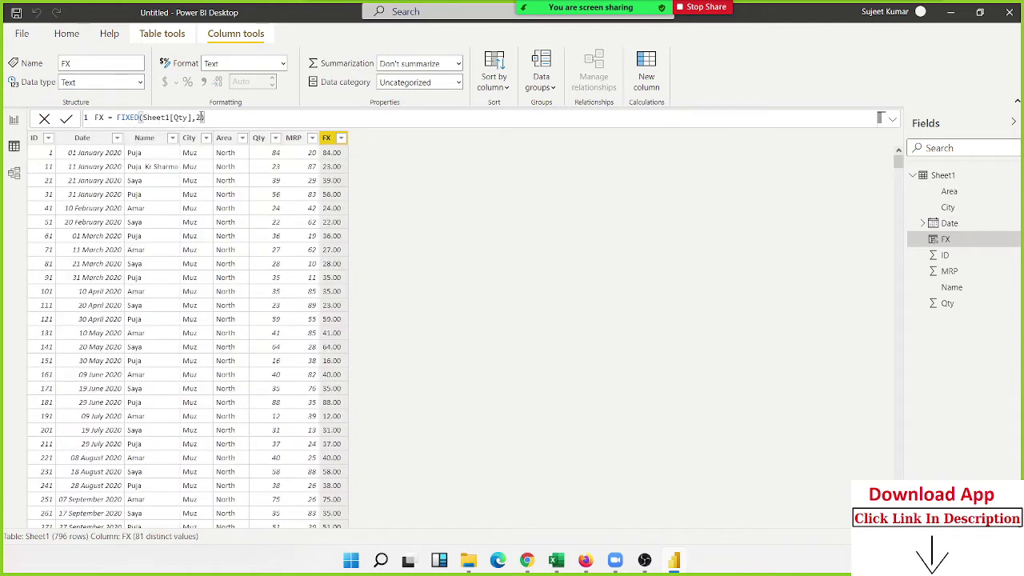
pyautogui.write(',')
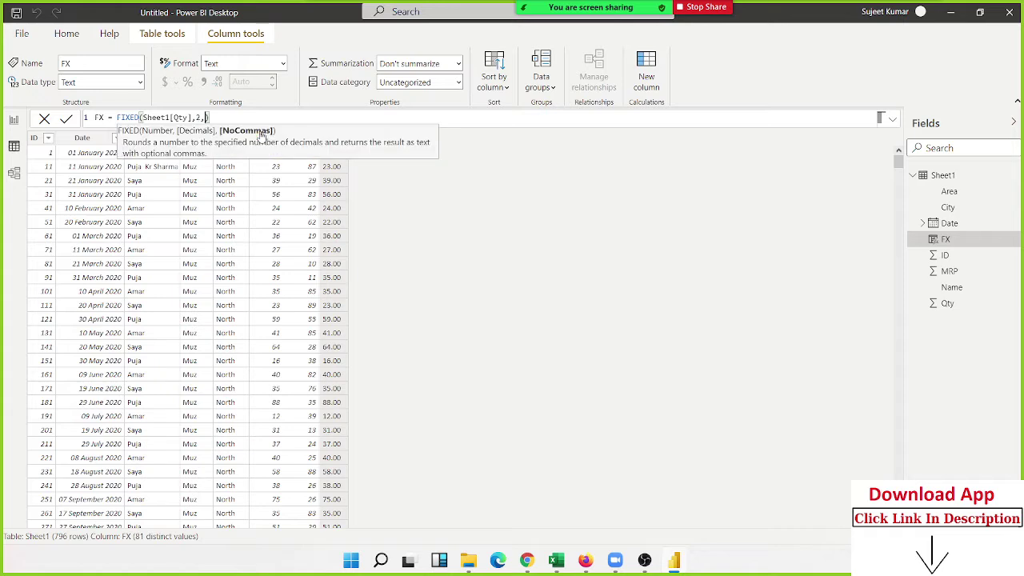
pyautogui.write('"')
pyautogui.write('MRP"')
# Commit FX with "MRP" as FIXED's third argument, then replace it with 2 to clear the error.
pyautogui.press('Return')
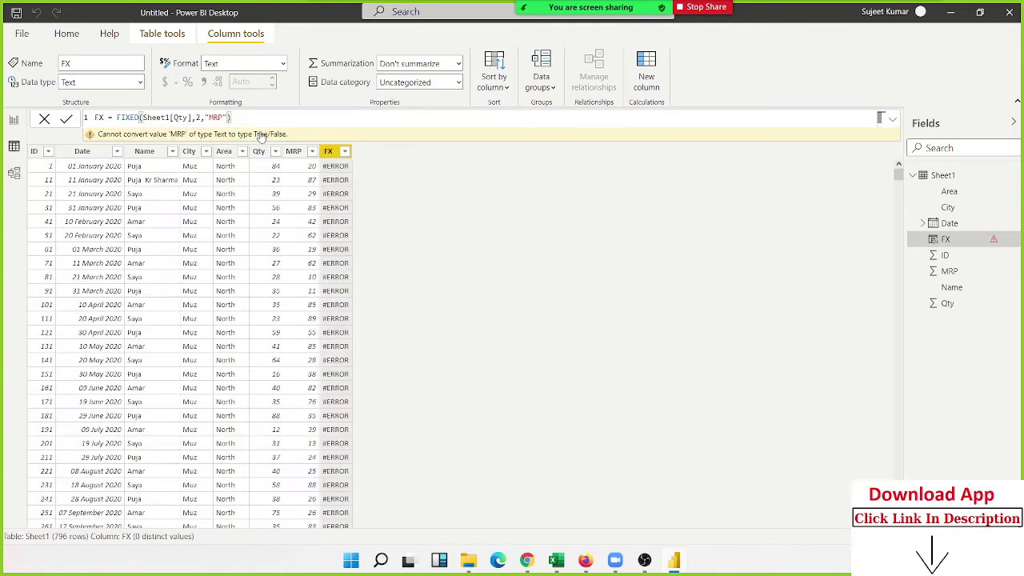
pyautogui.press('Left')
pyautogui.press('Left')
pyautogui.press('Left')
pyautogui.press('Delete')
pyautogui.press('Delete')
pyautogui.press('Delete')
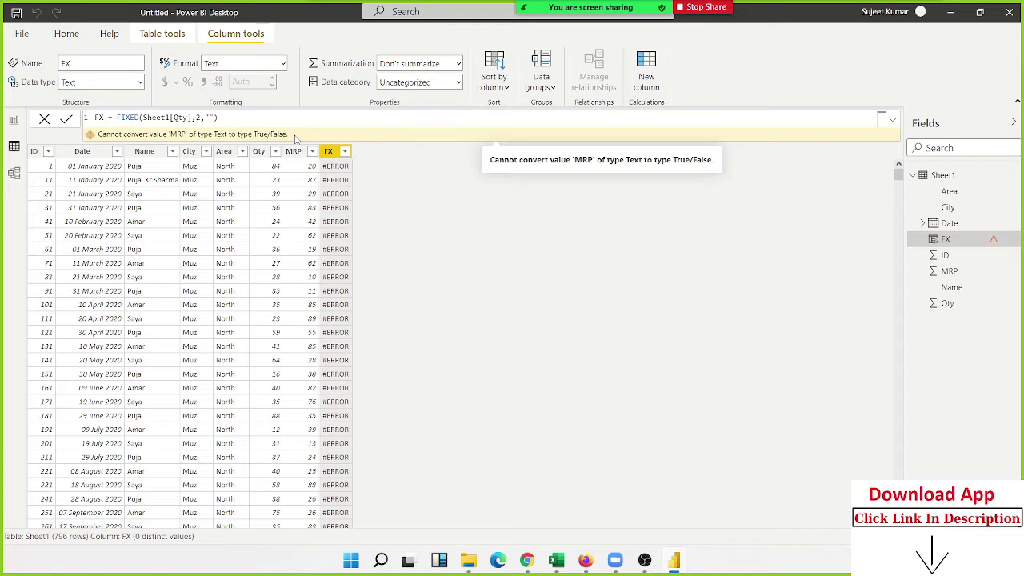
pyautogui.press('BackSpace')
pyautogui.press('Delete')
pyautogui.write('2')
pyautogui.press('Return')
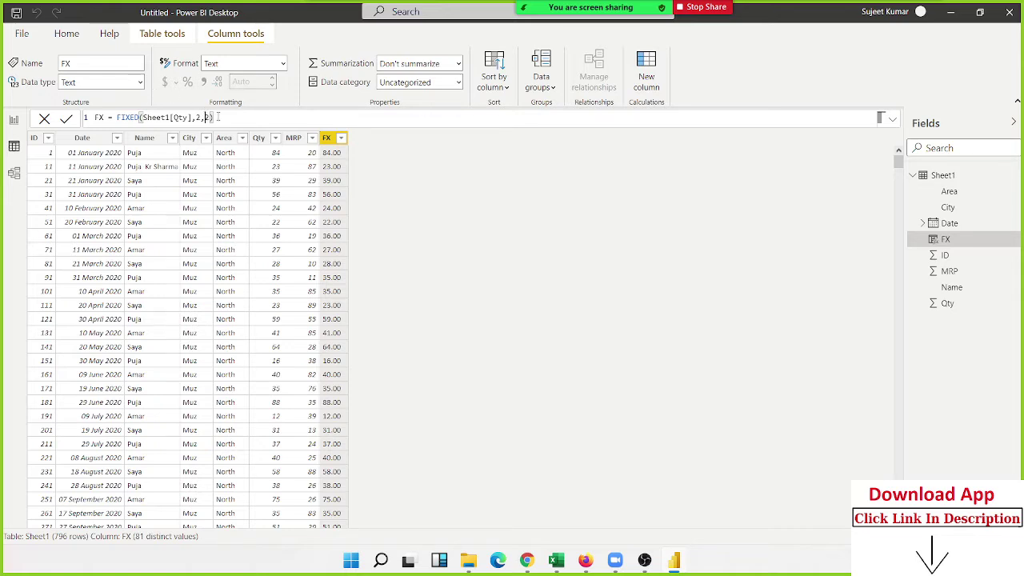
# Trim the formula to FIXED(Sheet1[Qty],2,) and switch to the Chrome DAX docs.
pyautogui.press('BackSpace')
pyautogui.press('BackSpace')
pyautogui.press('Return')
pyautogui.hotkey('alt', 'Tab')
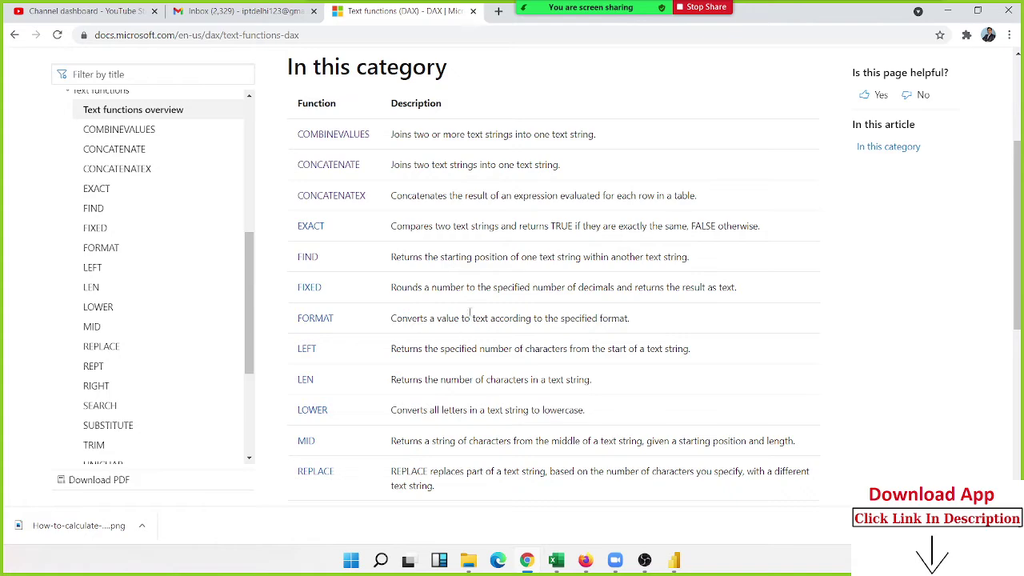
# Scroll the DAX text functions list to FORMAT, then return to Power BI.
pyautogui.scroll(-3, 467, 312)
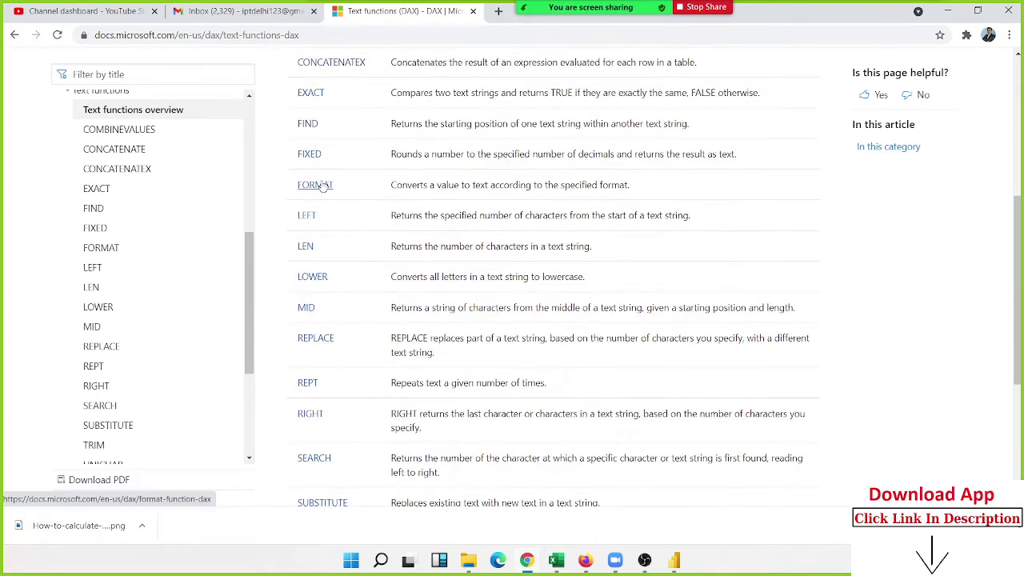
pyautogui.hotkey('alt', 'Tab')
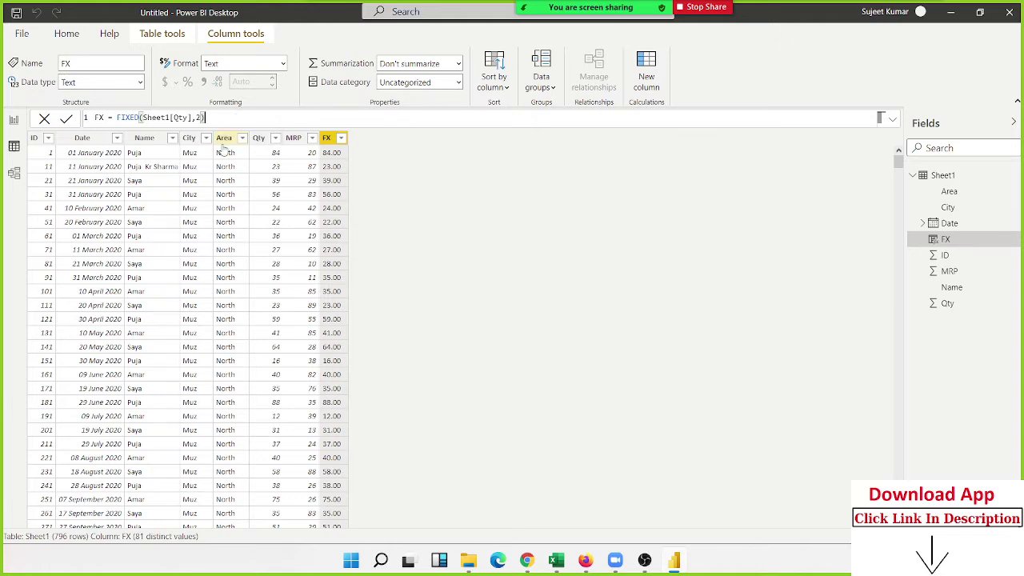
# Rewrite FX as FORMAT(Sheet1[Date],"DDDD- dd, mm /yy") to show dates like Wednesday- 01, 01 /20.
pyautogui.press('BackSpace')
pyautogui.press('BackSpace')
pyautogui.press('BackSpace')
pyautogui.press('BackSpace')
pyautogui.press('BackSpace')
pyautogui.press('BackSpace')
pyautogui.press('BackSpace')
pyautogui.press('BackSpace')
pyautogui.press('BackSpace')
pyautogui.press('BackSpace')
pyautogui.press('BackSpace')
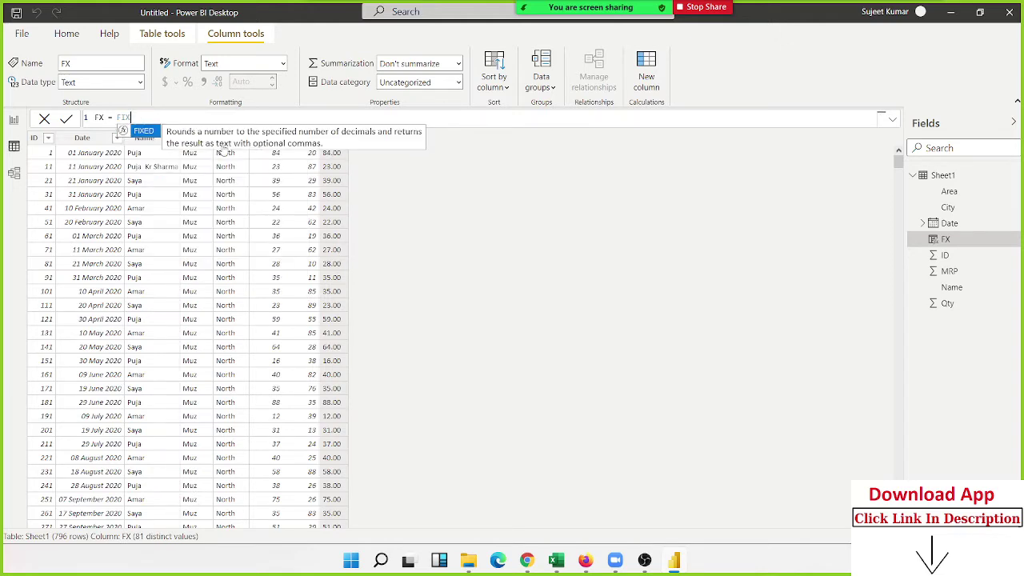
pyautogui.press('BackSpace')
pyautogui.press('BackSpace')
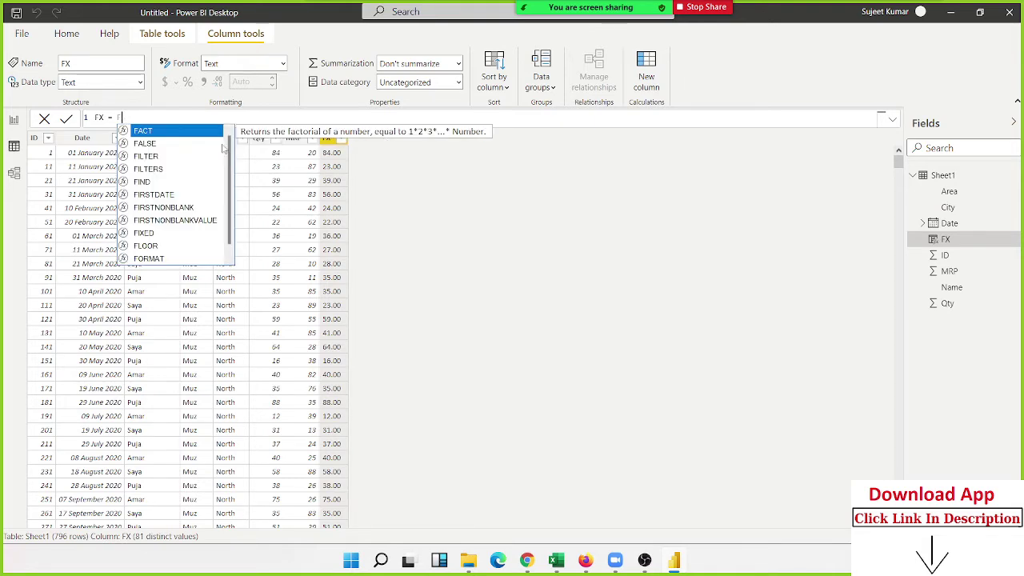
pyautogui.write('OR')
pyautogui.press('Tab')
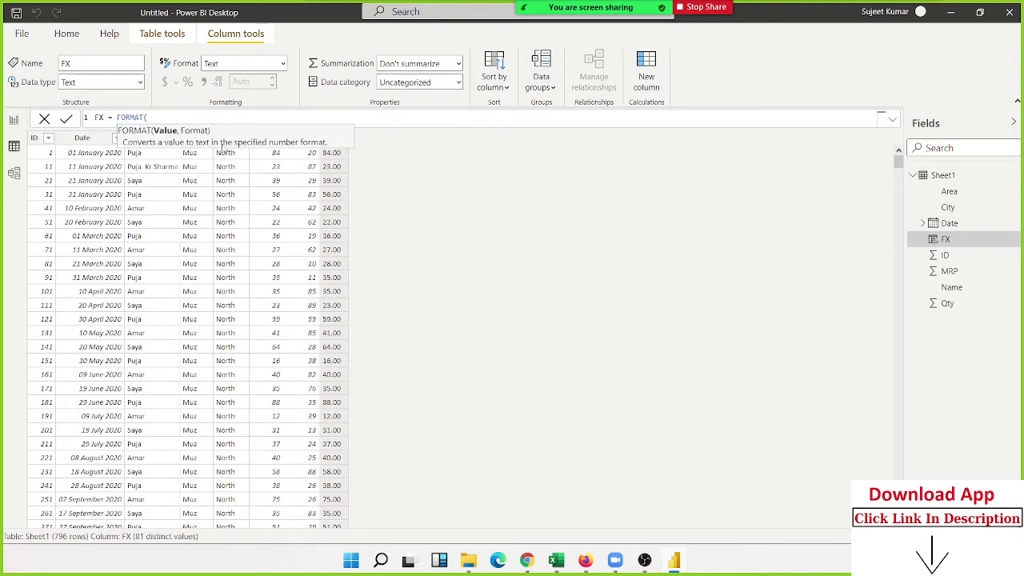
pyautogui.write('d')
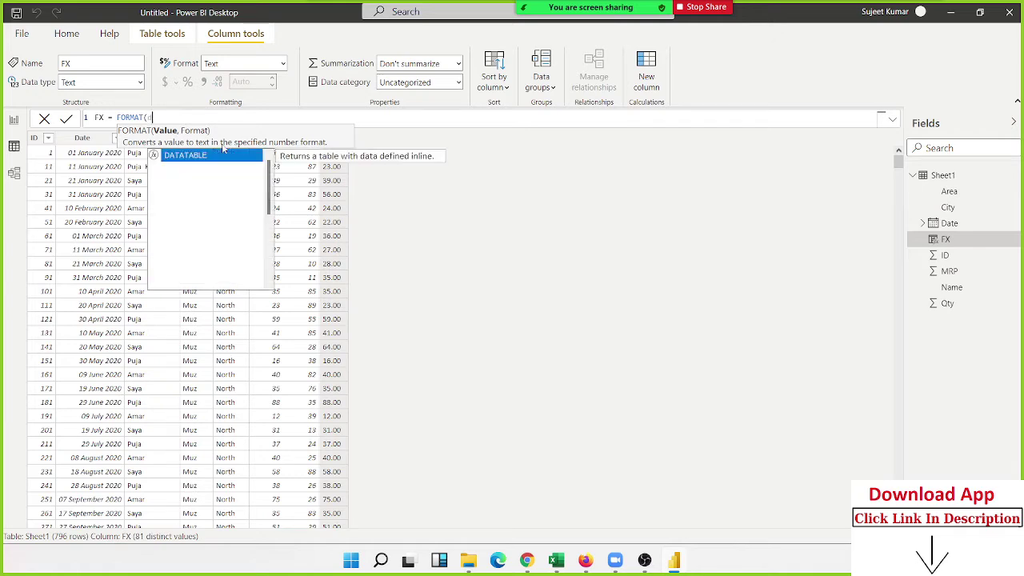
pyautogui.write('at')
pyautogui.press('Down')
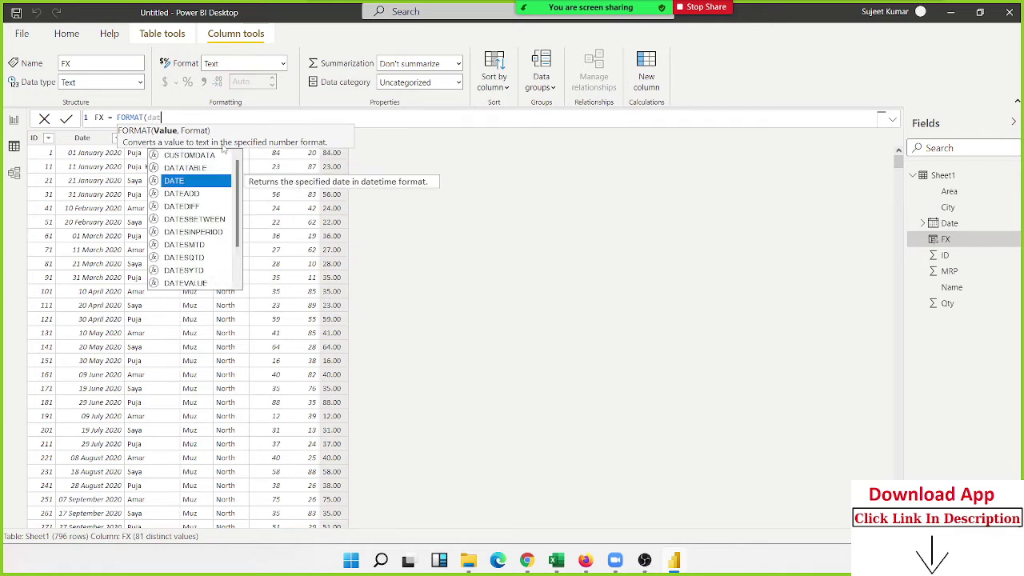
pyautogui.press('Down')
pyautogui.press('Down')
pyautogui.press('Down')
pyautogui.press('Down')
pyautogui.press('Down')
pyautogui.press('Down')
pyautogui.press('Tab')
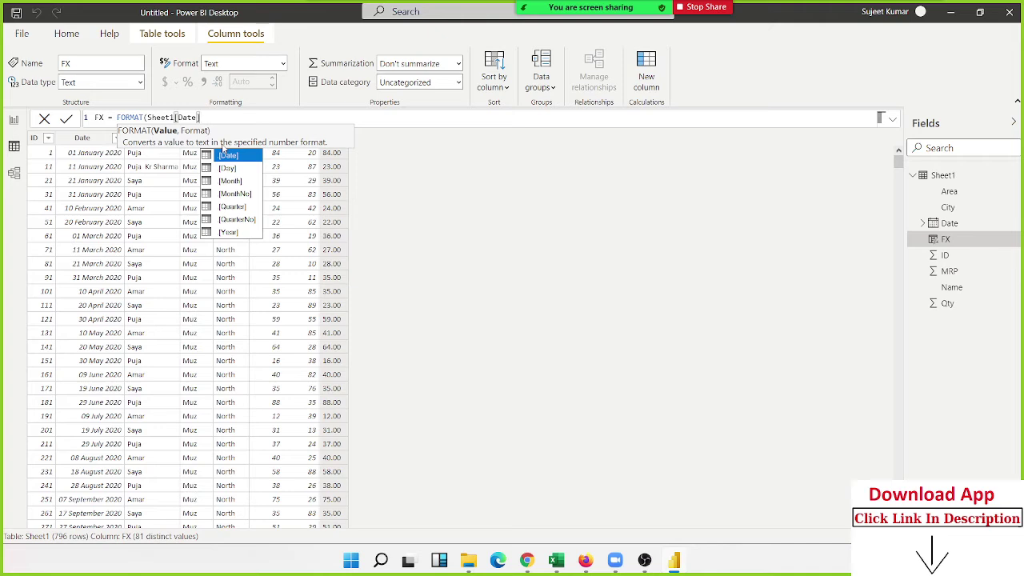
pyautogui.write(',')
pyautogui.write('D')
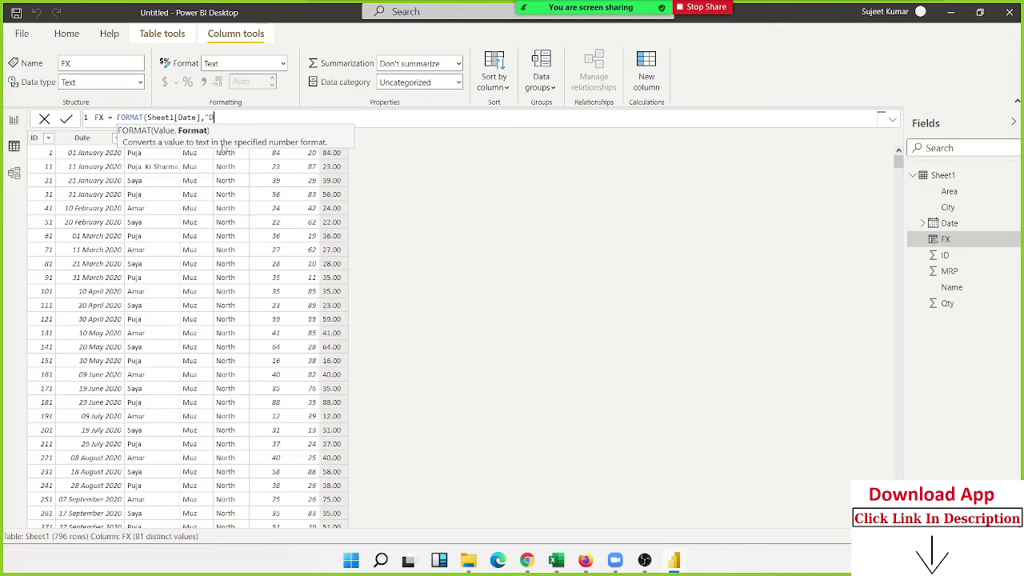
pyautogui.write('DD')
pyautogui.write('D-')
pyautogui.write(' dd,,')
pyautogui.write('mm')
pyautogui.press('BackSpace')
pyautogui.press('BackSpace')
pyautogui.press('BackSpace')
pyautogui.press('BackSpace')
pyautogui.press('BackSpace')
pyautogui.write('m')
pyautogui.write('m /')
pyautogui.write('yy"')
pyautogui.write(')')
pyautogui.press('Return')
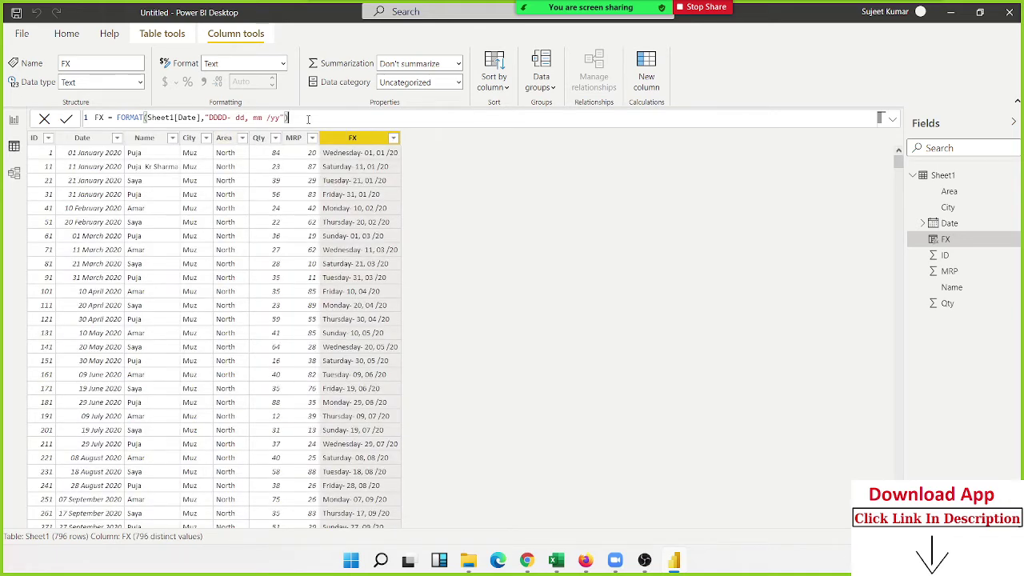
# Highlight the FORMAT arguments and the mm code, then select the whole FORMAT expression.
pyautogui.moveTo(288, 117); pyautogui.dragTo(155, 118)
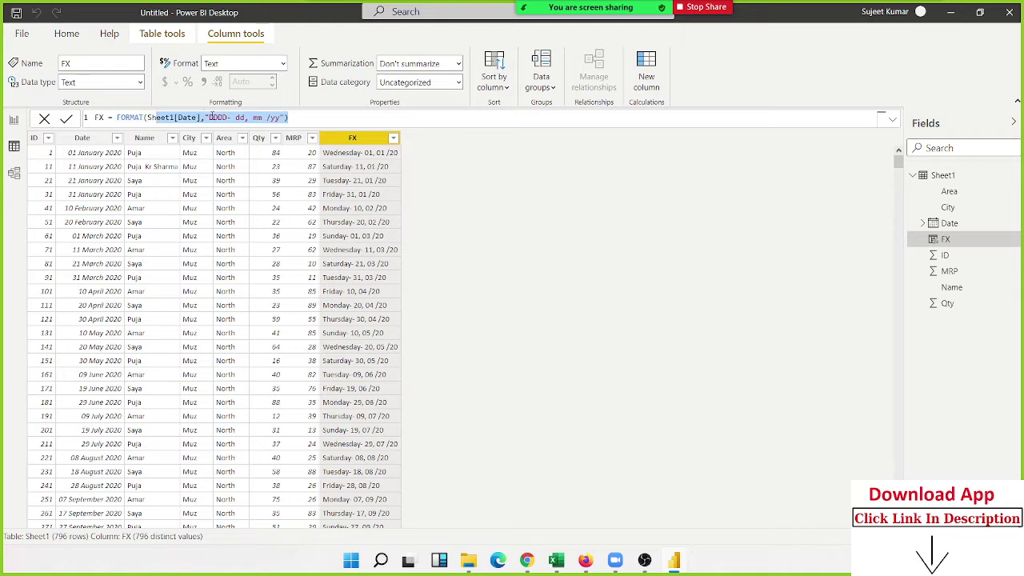
pyautogui.doubleClick(257, 117)
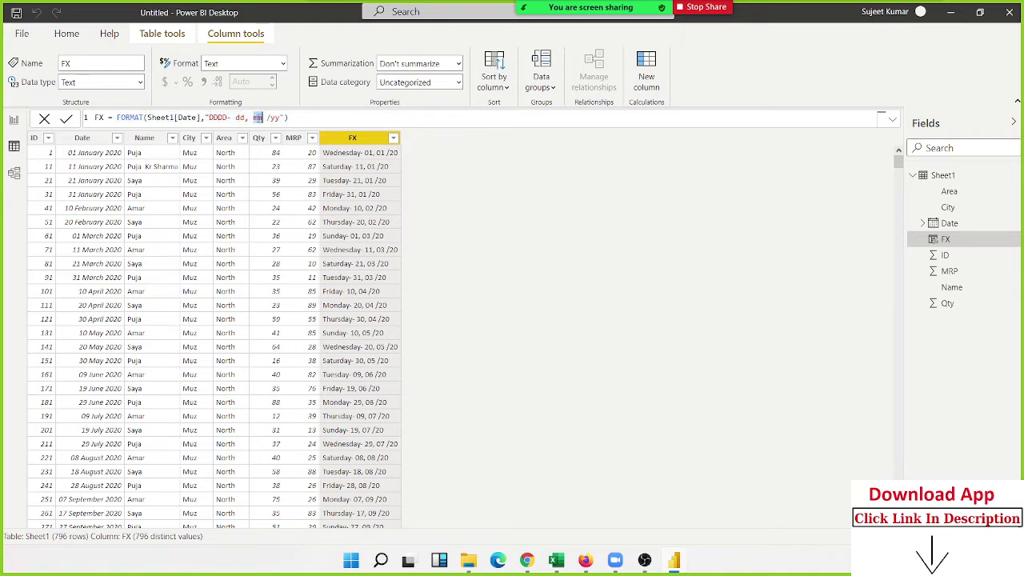
pyautogui.click(286, 118)
pyautogui.moveTo(287, 117); pyautogui.dragTo(118, 118)
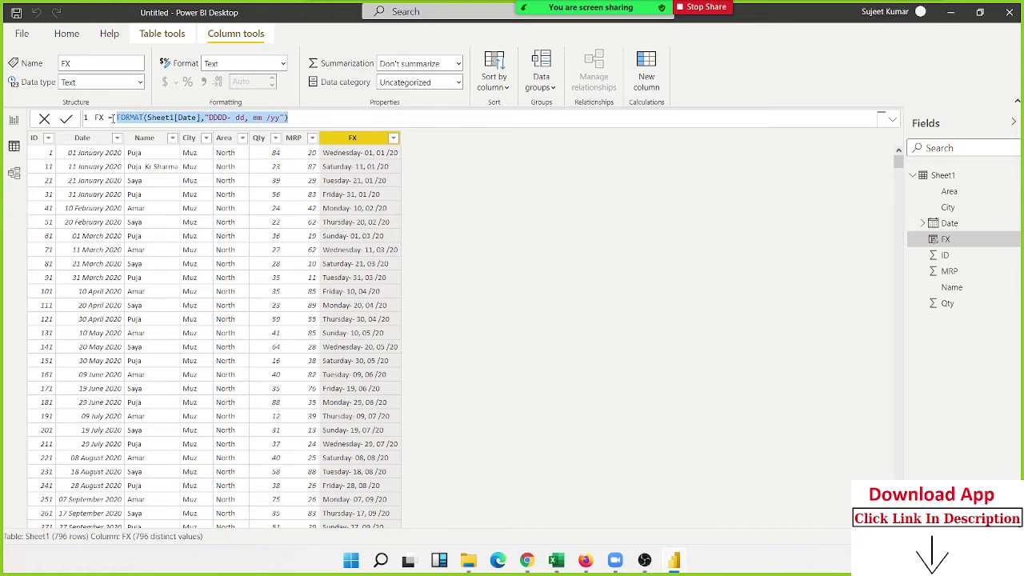
# Replace the expression with FORMAT applied to Sheet1[Qty].
pyautogui.write('form')
pyautogui.press('Tab')
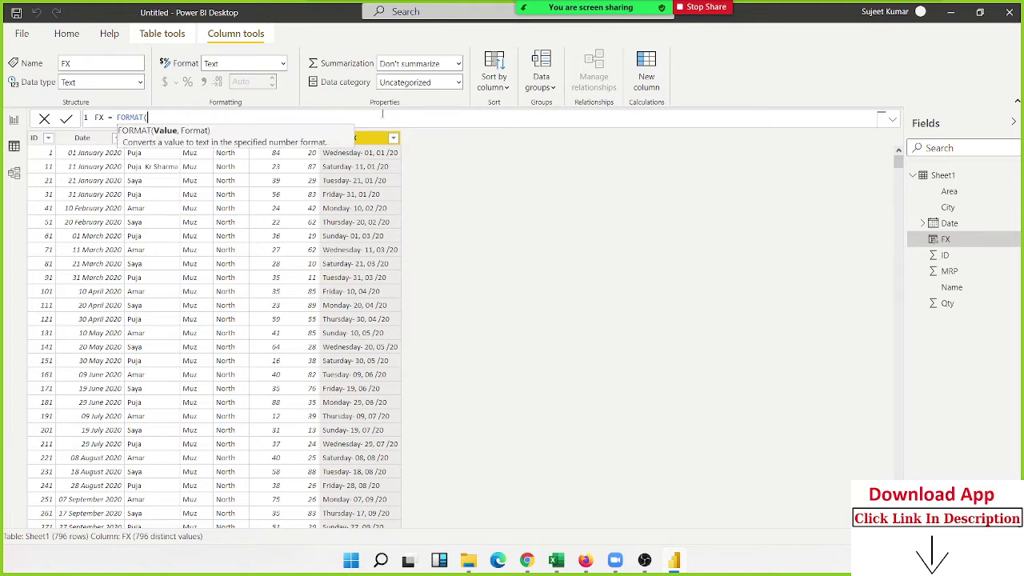
pyautogui.write('qt')
pyautogui.press('Tab')
# Add the format string """MRP"" # " so FX shows quantities like MRP 84.
pyautogui.write(',"')
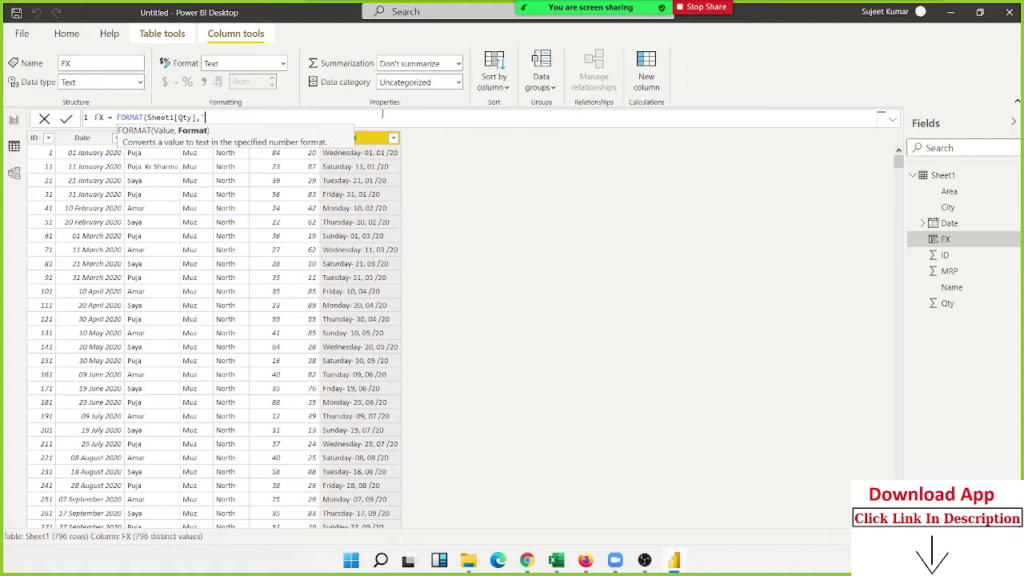
pyautogui.write('MR')
pyautogui.write('"')
pyautogui.press('Left')
pyautogui.press('Left')
pyautogui.press('Left')
pyautogui.write('"')
pyautogui.press('Right')
pyautogui.press('Right')
pyautogui.press('Right')
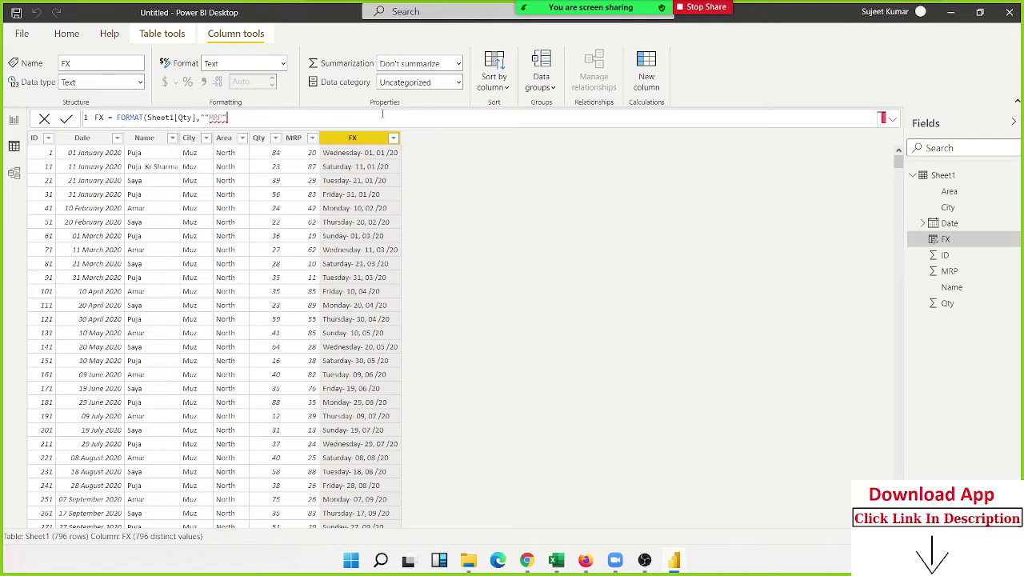
pyautogui.write('"')
pyautogui.press('Left')
pyautogui.press('Left')
pyautogui.press('Left')
pyautogui.press('Left')
pyautogui.press('Left')
pyautogui.write('"')
pyautogui.click(298, 115)
pyautogui.write('# "')
pyautogui.write(')')
pyautogui.press('Return')
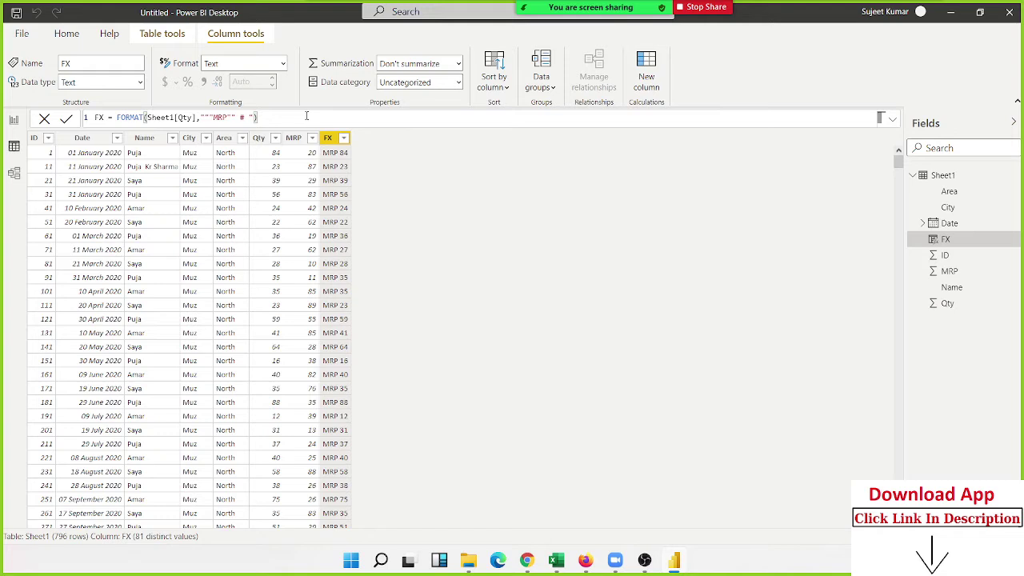
pyautogui.moveTo(556, 560)
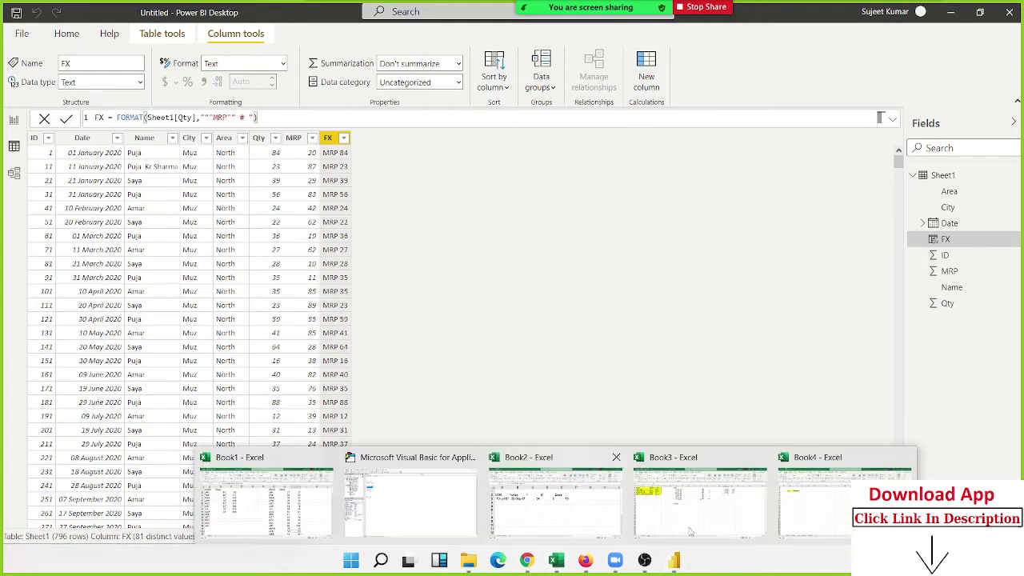
# In the Book4 workbook, enter 1500 in cell G9.
pyautogui.click(834, 532)
pyautogui.click(317, 252)
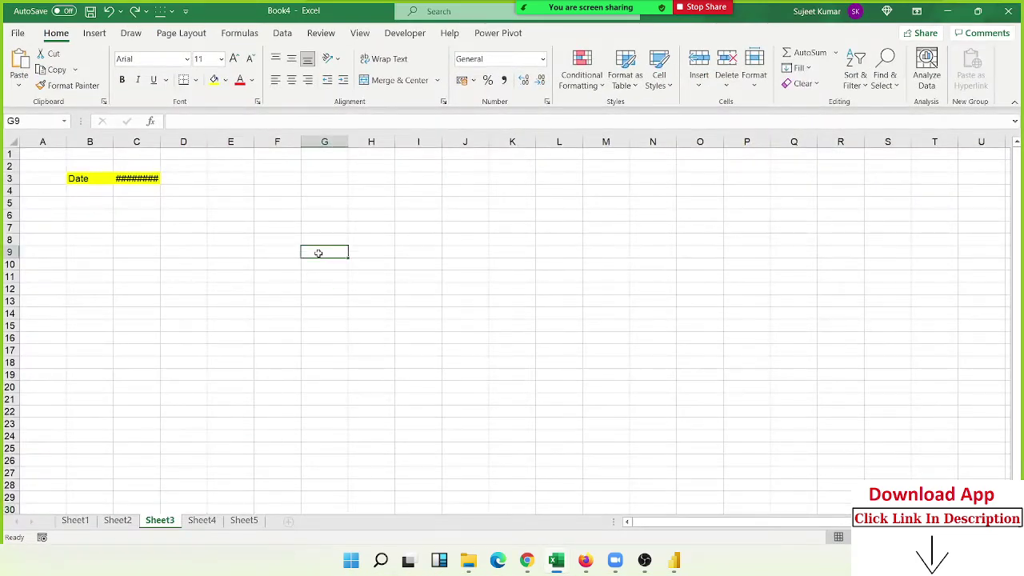
pyautogui.write('1500')
pyautogui.press('Return')
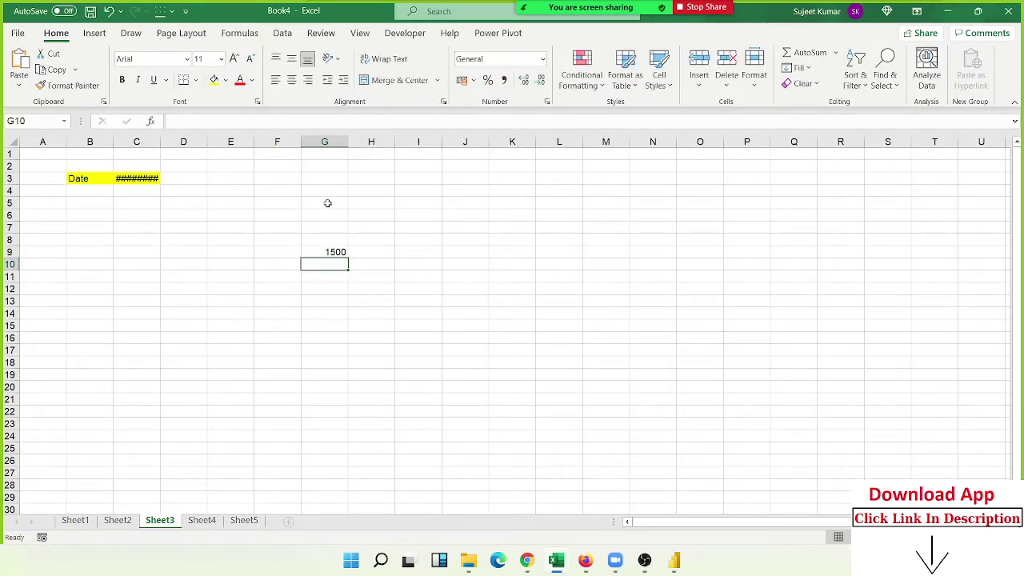
pyautogui.press('Up')
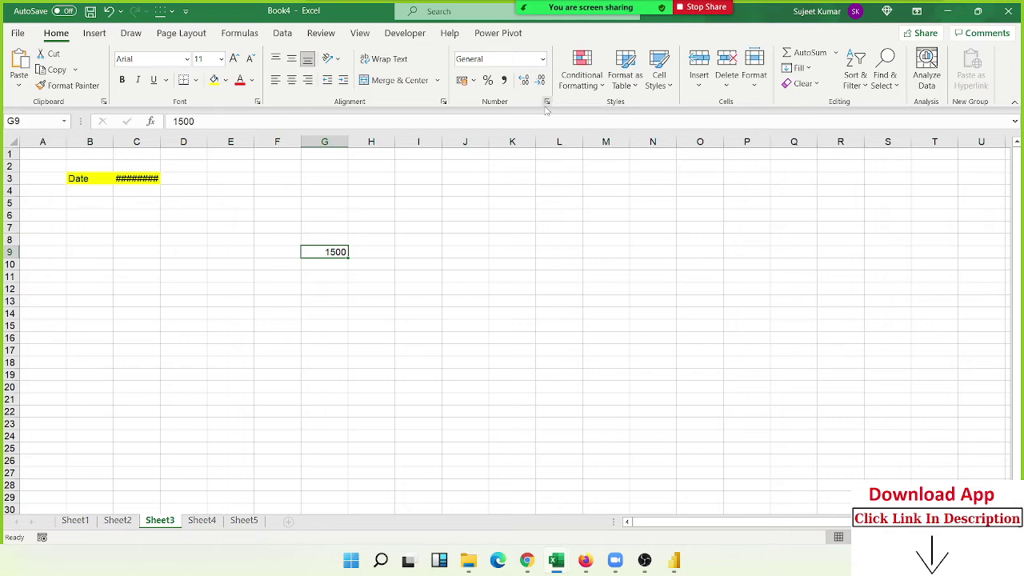
# Give G9 the custom number format "MRP" # so it displays MRP 1500.
pyautogui.click(547, 101)
pyautogui.click(320, 213)
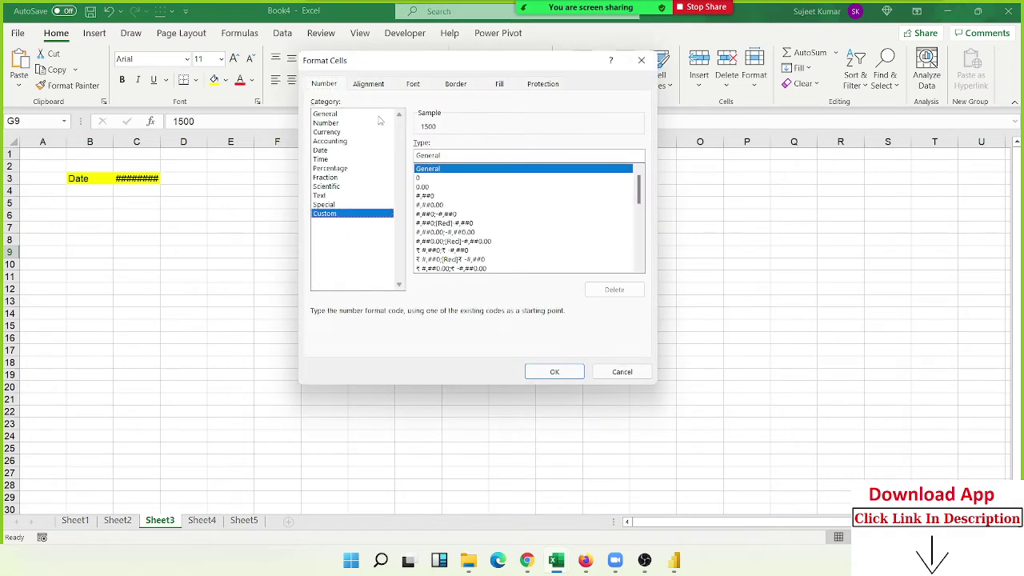
pyautogui.moveTo(393, 58); pyautogui.dragTo(587, 82)
pyautogui.click(620, 178)
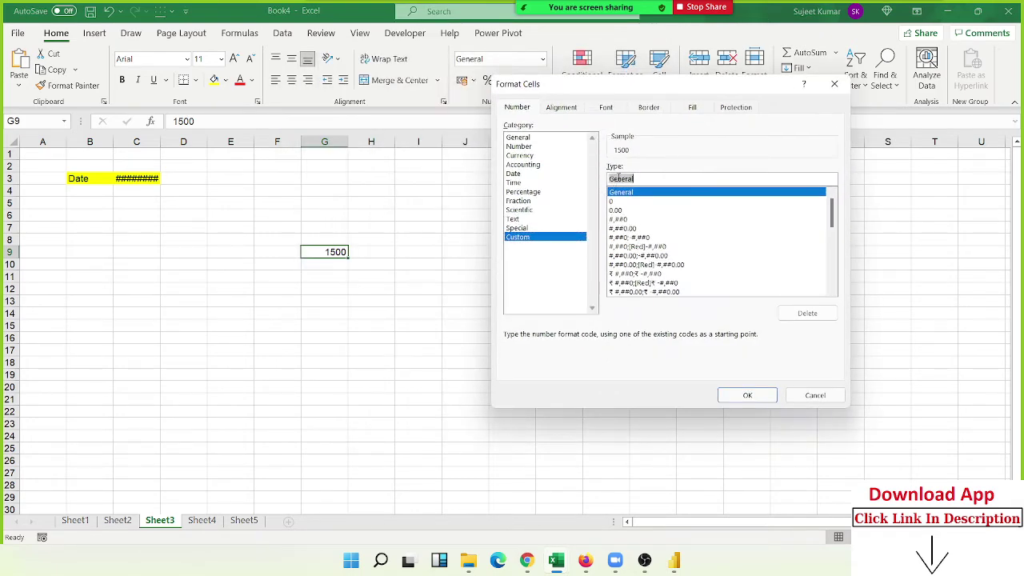
pyautogui.write('"M')
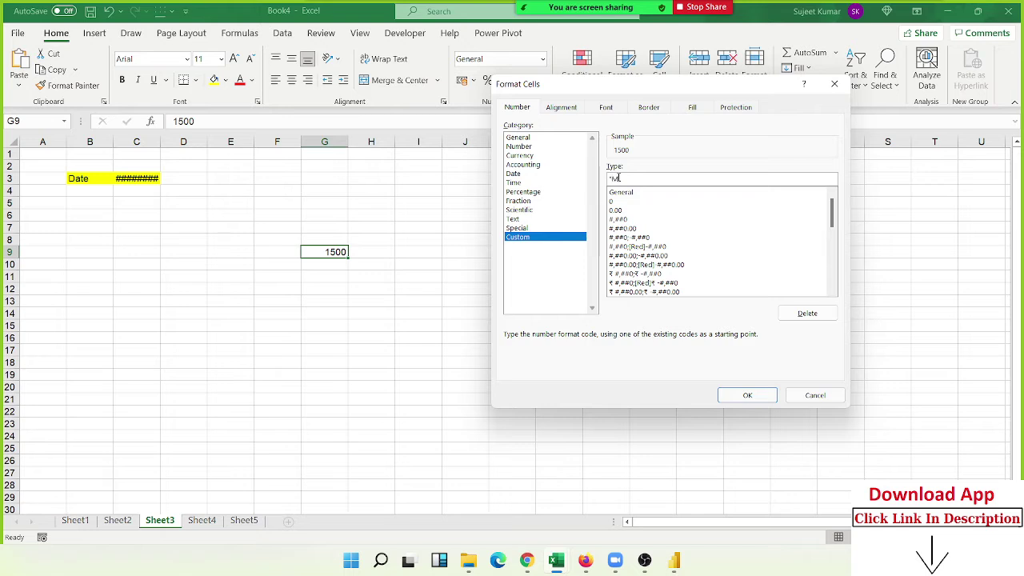
pyautogui.write('RP"')
pyautogui.write(' #')
pyautogui.press('Return')
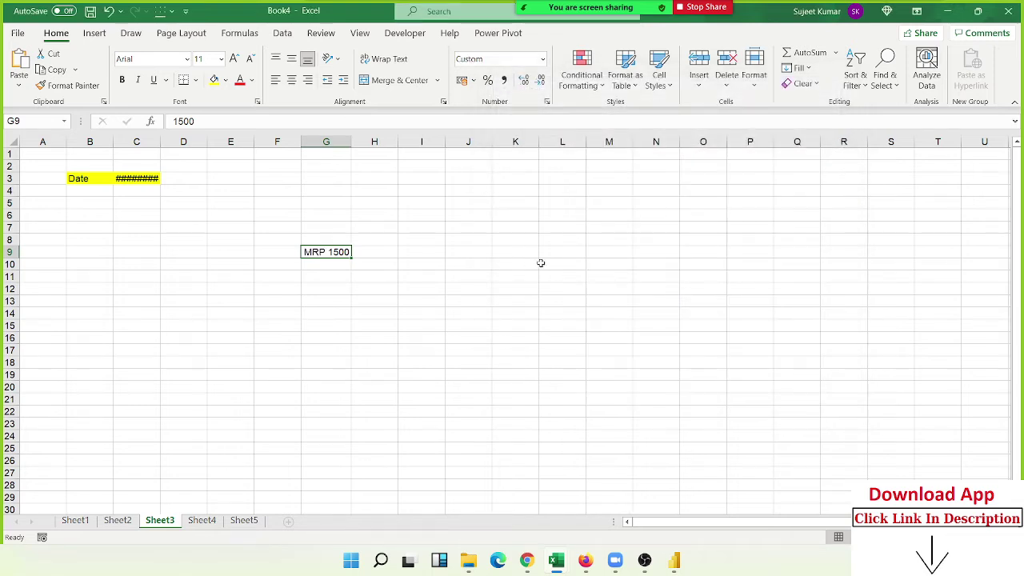
pyautogui.click(468, 227)
# Enter 1500 in J7 and a first TEXT formula on J7 with an MRP format in K7.
pyautogui.write('1500')
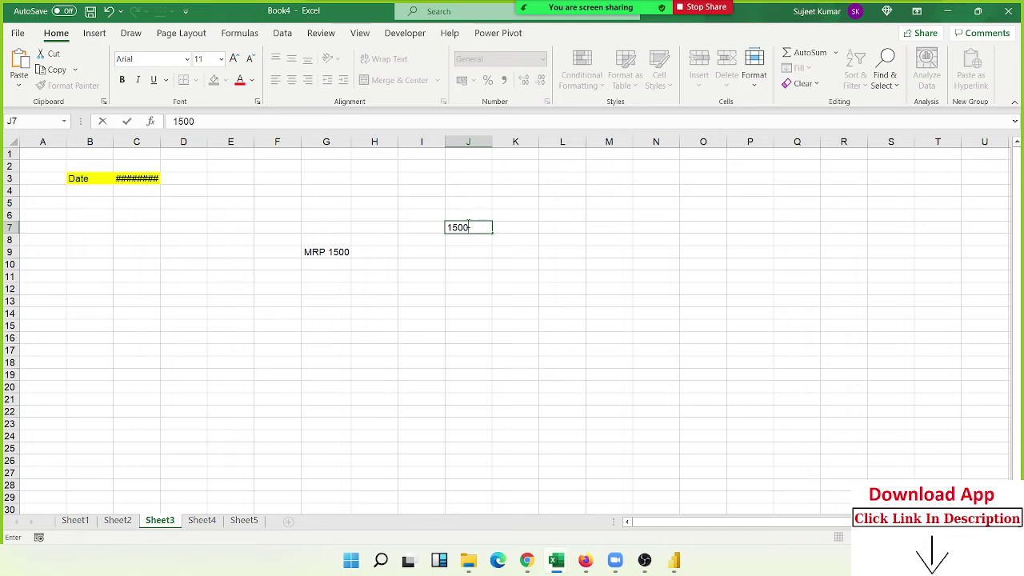
pyautogui.press('Tab')
pyautogui.write('=')
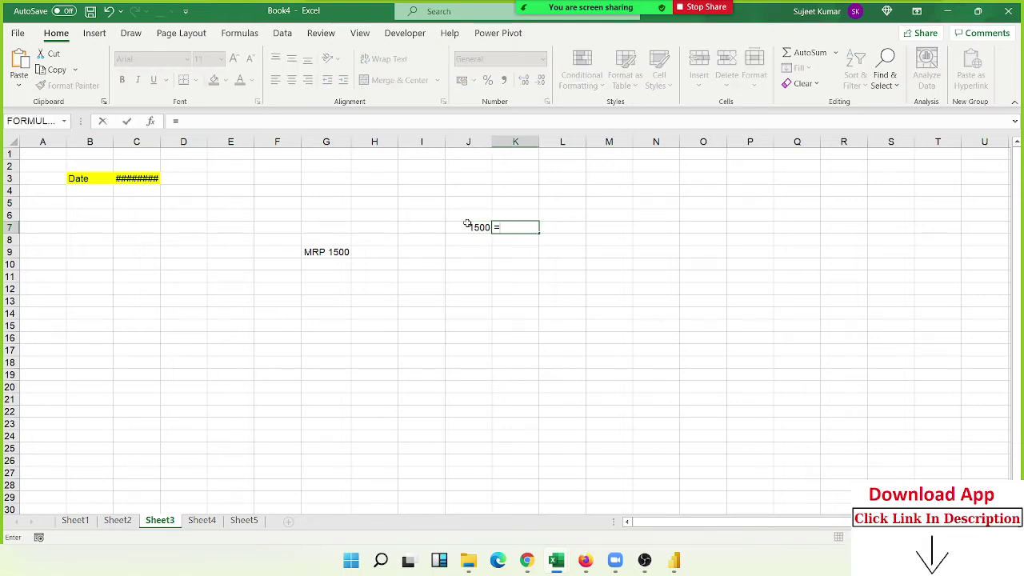
pyautogui.write('te')
pyautogui.press('Tab')
pyautogui.click(468, 226)
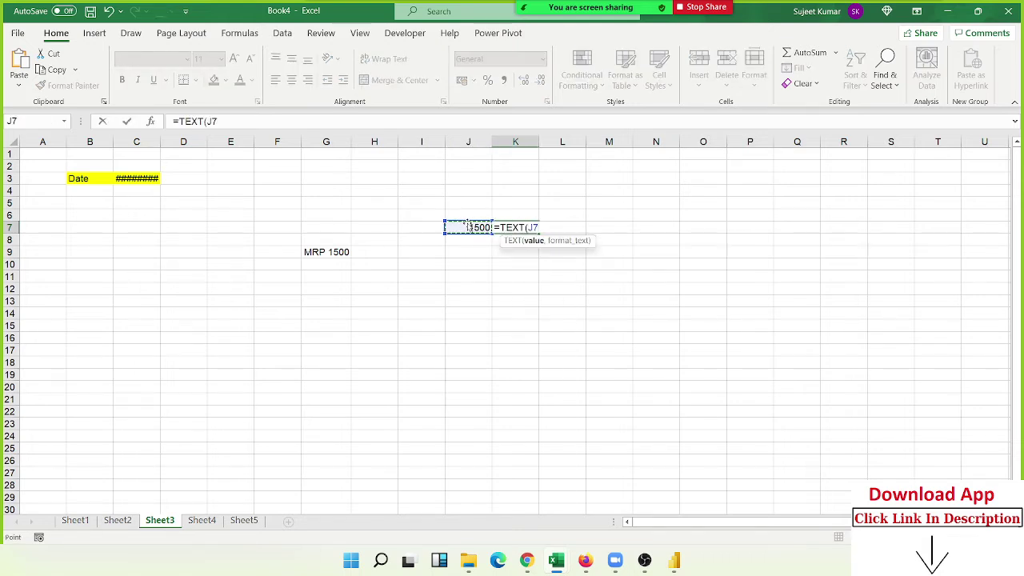
pyautogui.write(',')
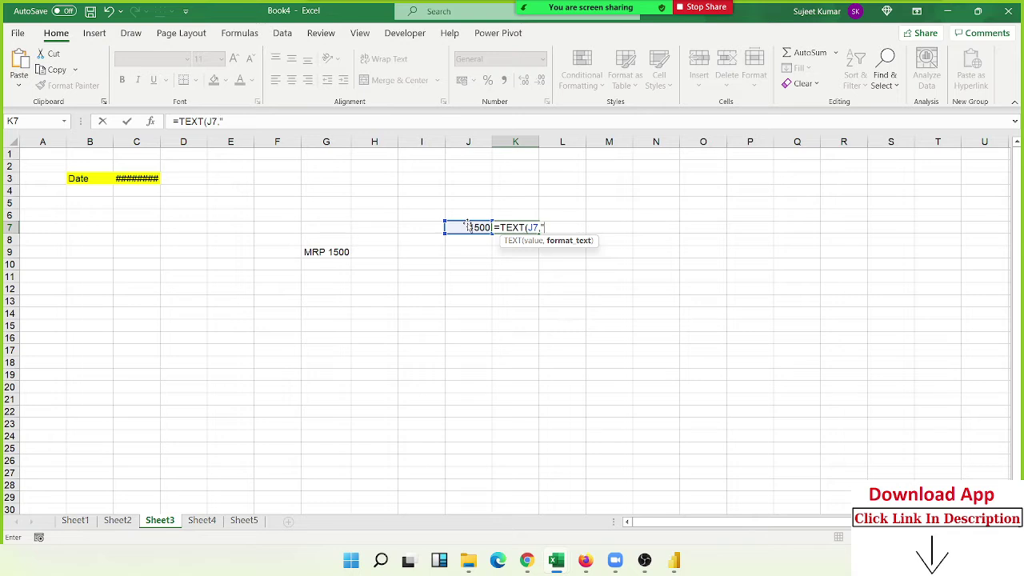
pyautogui.write('MRP#')
pyautogui.write('")')
pyautogui.press('Return')
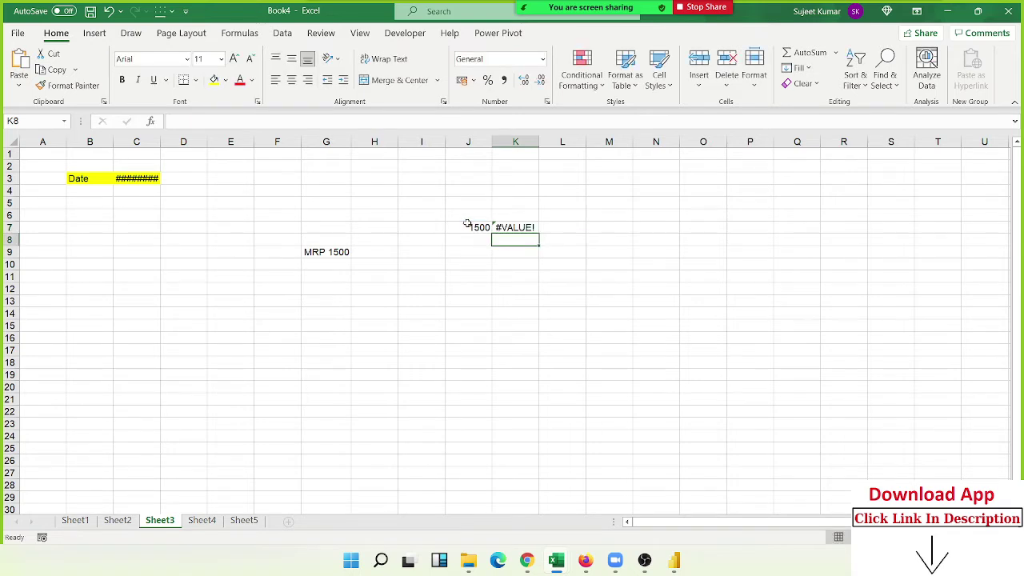
# Fix K7's quotes to =TEXT(J7,"""MRP"" #") so it shows MRP 1500.
pyautogui.press('Up')
pyautogui.press('F2')
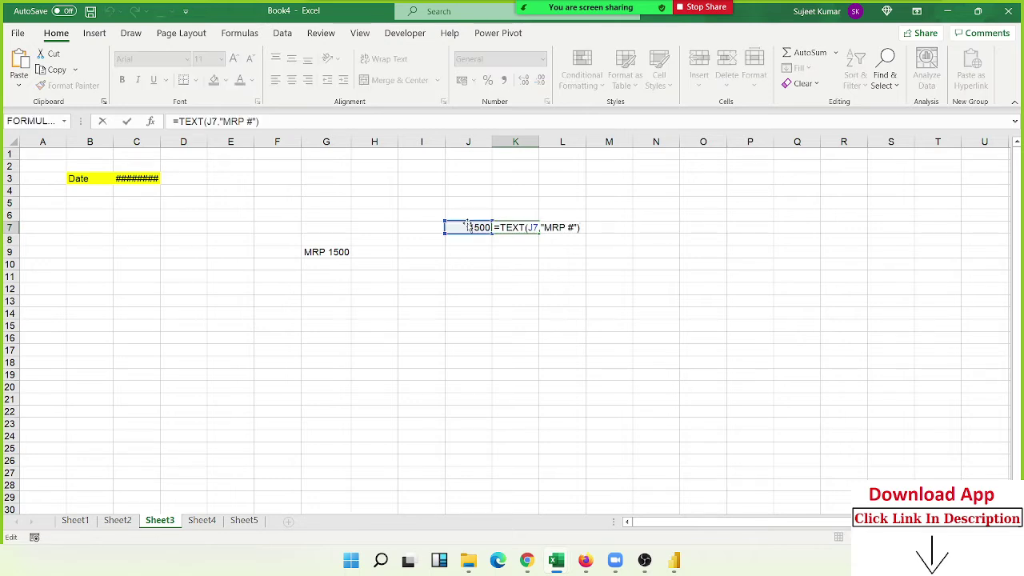
pyautogui.press('Left')
pyautogui.press('Left')
pyautogui.press('Left')
pyautogui.hotkey('shift', 'Left')
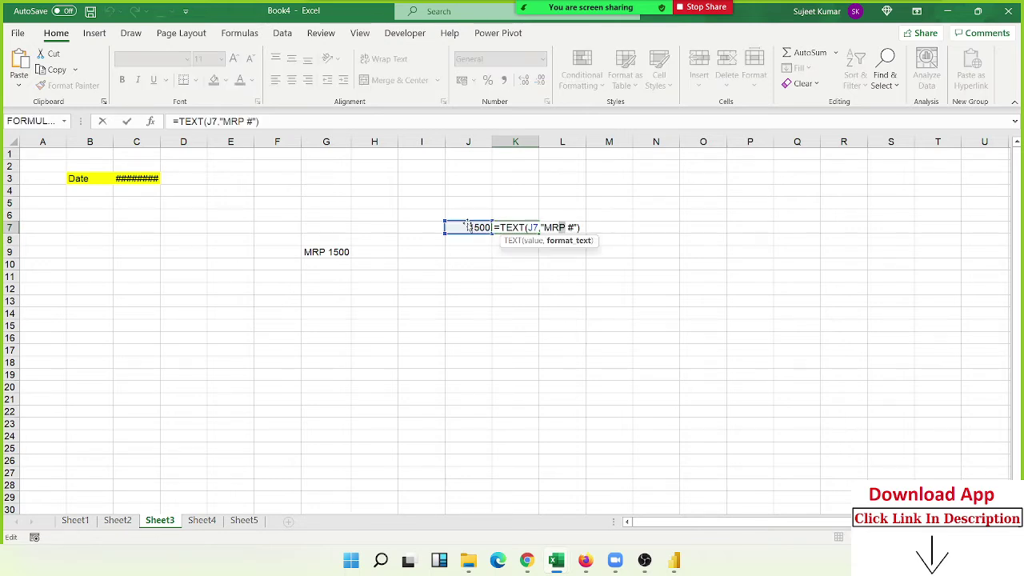
pyautogui.hotkey('shift', 'Left')
pyautogui.hotkey('shift', 'Left')
pyautogui.hotkey('shift', 'Left')
pyautogui.press('Left')
pyautogui.write('"')
pyautogui.write('""')
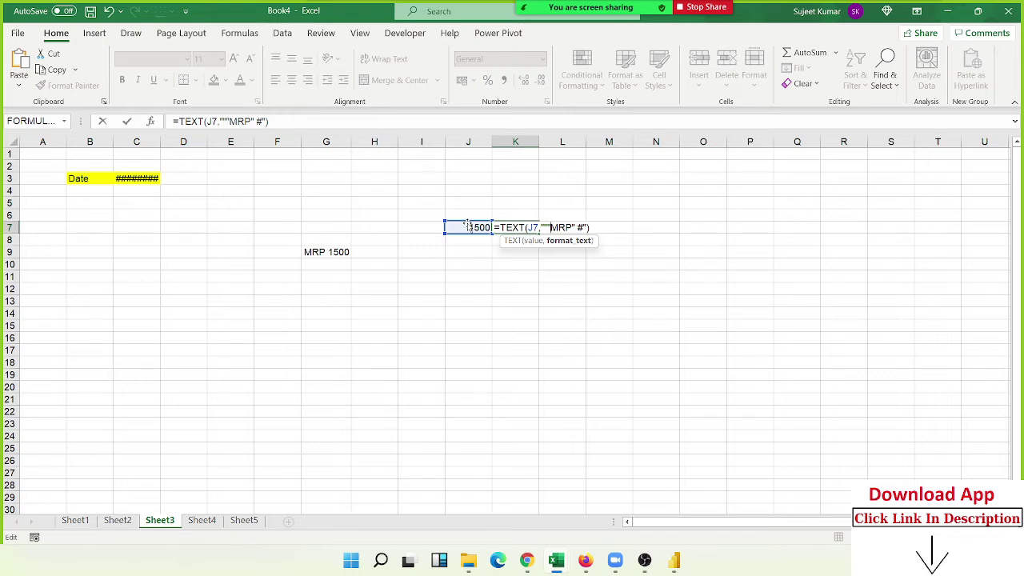
pyautogui.write('"')
pyautogui.press('Return')
pyautogui.press('Up')
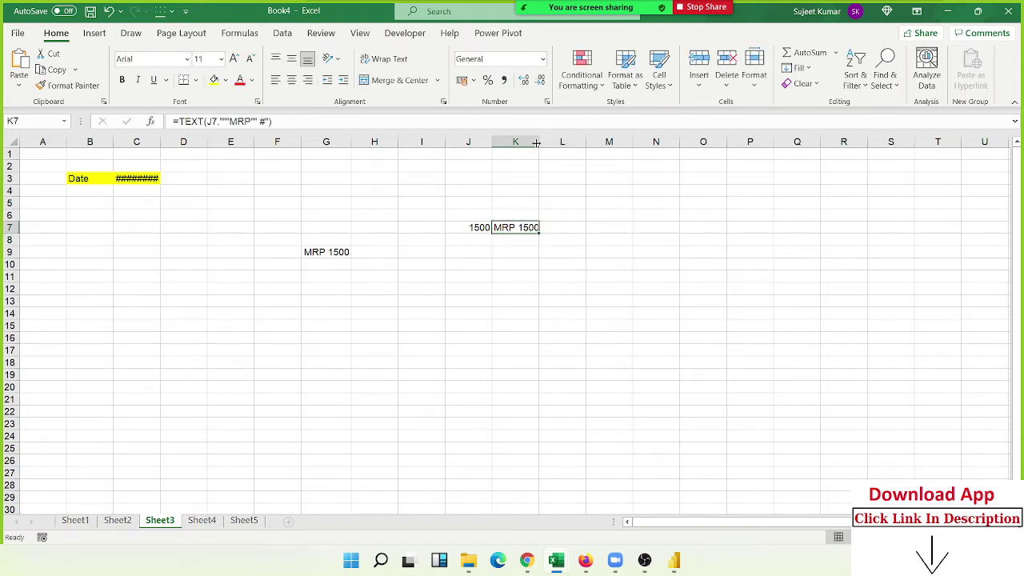
# Back in Power BI, review the quoted MRP in the FX FORMAT formula and exit the formula bar.
pyautogui.click(678, 563)
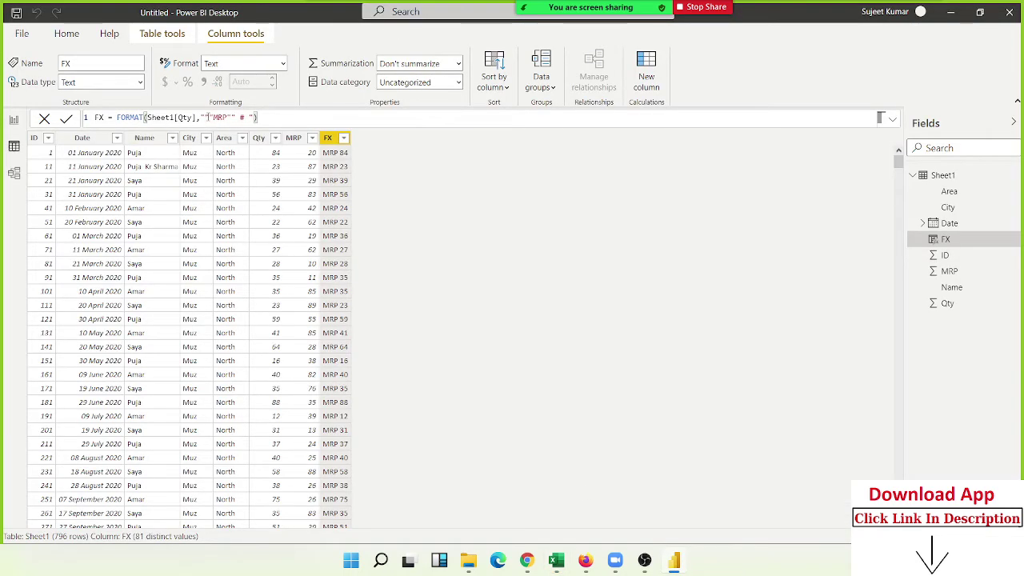
pyautogui.moveTo(205, 117); pyautogui.dragTo(236, 117)
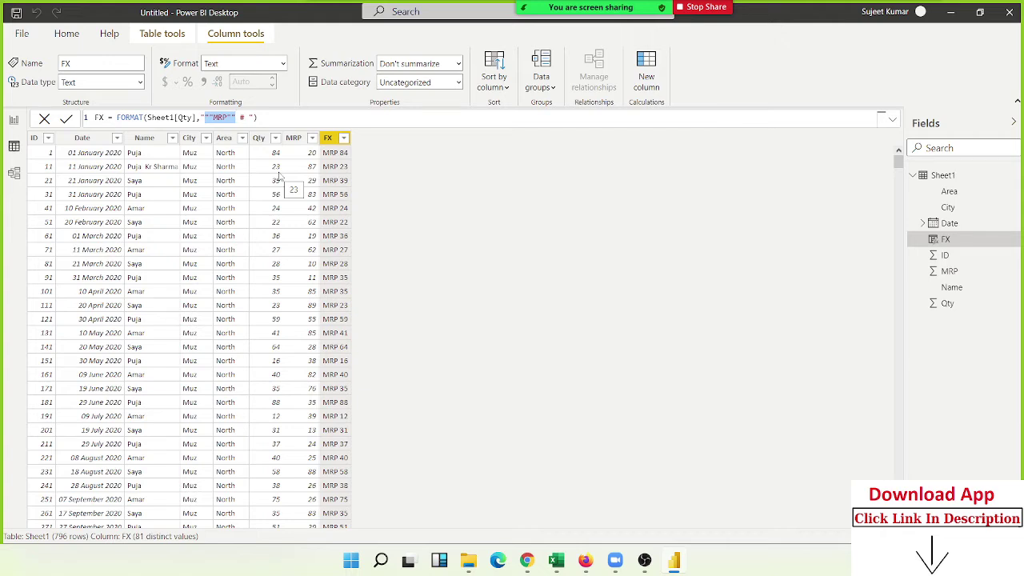
pyautogui.click(279, 175)
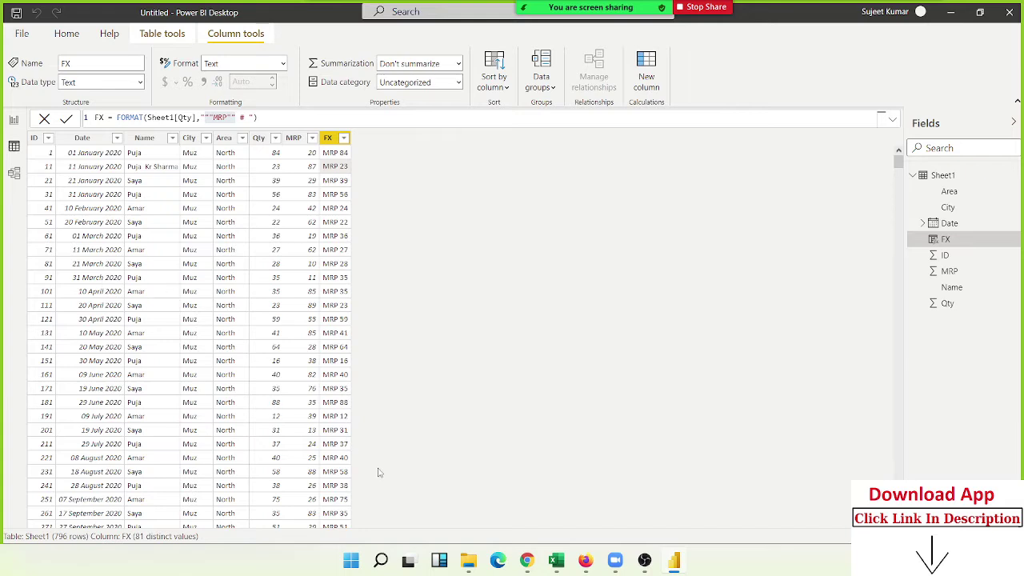
pyautogui.moveTo(673, 565)
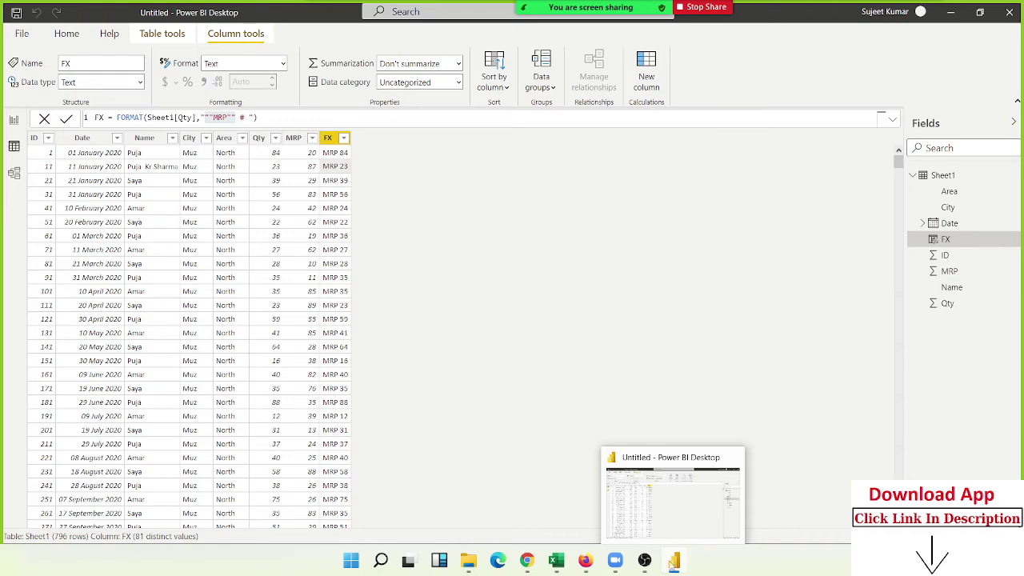
pyautogui.click(527, 560)
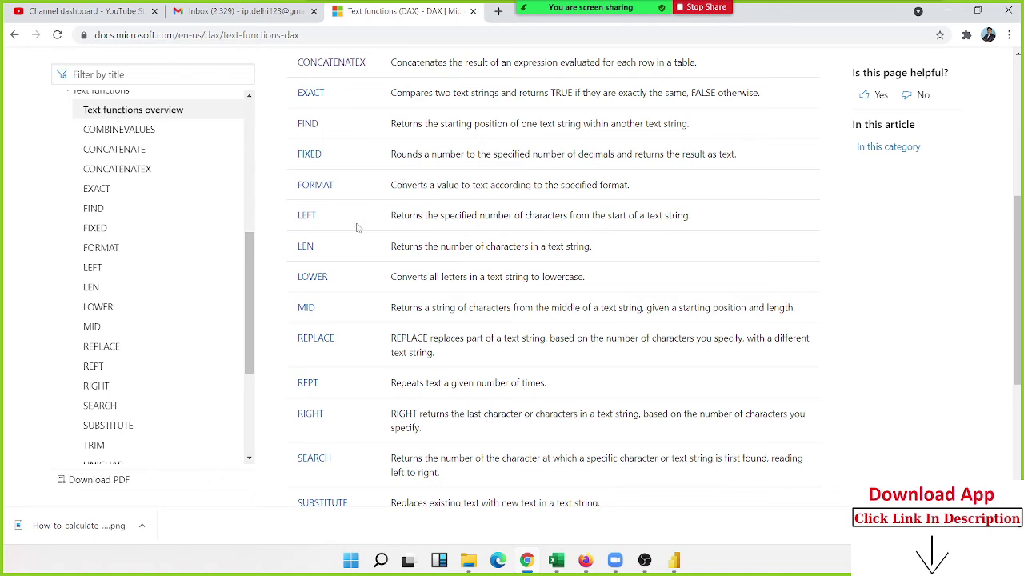
pyautogui.scroll(-1, 354, 224)
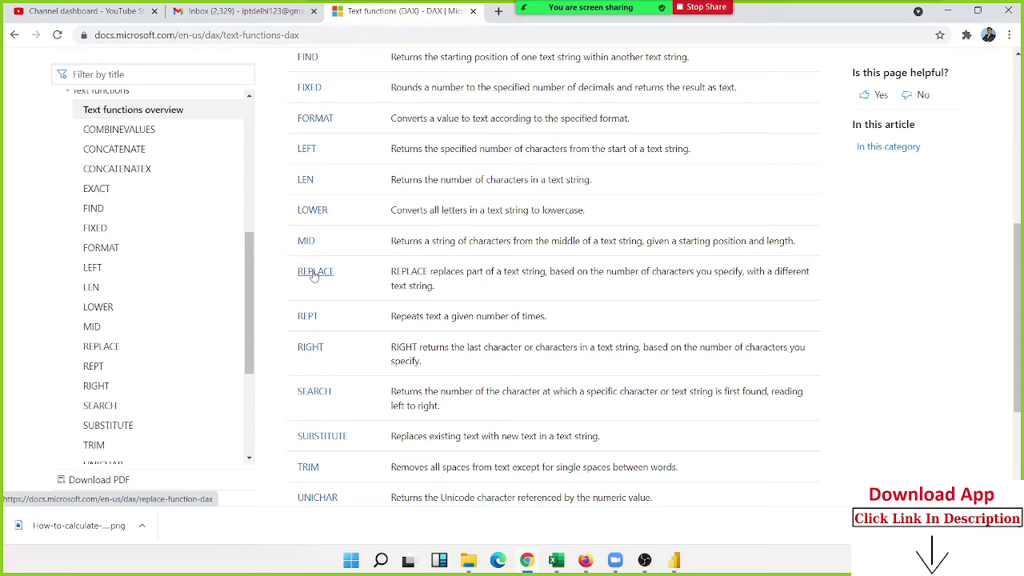
pyautogui.hotkey('alt', 'Tab')
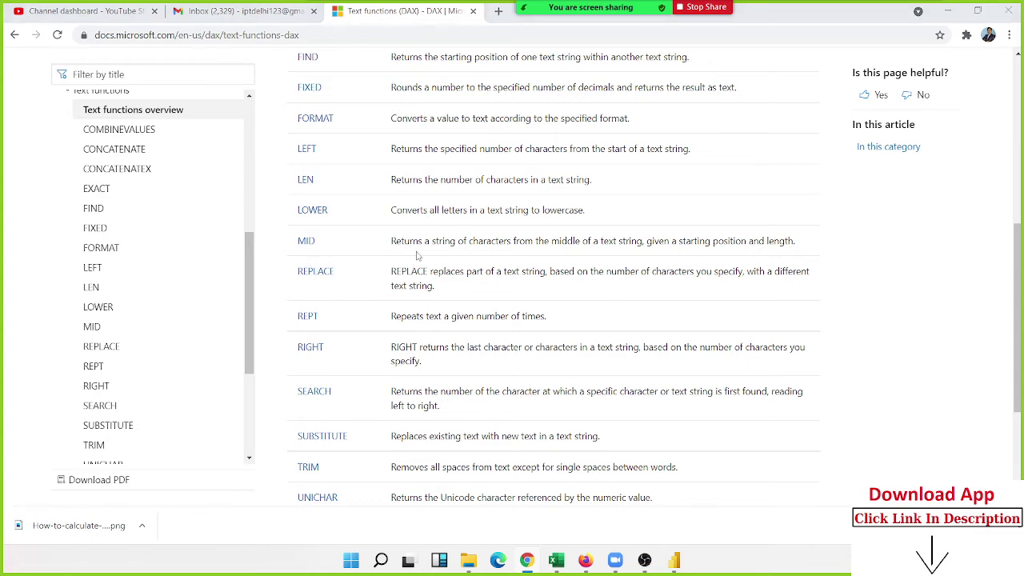
pyautogui.hotkey('alt', 'Tab')
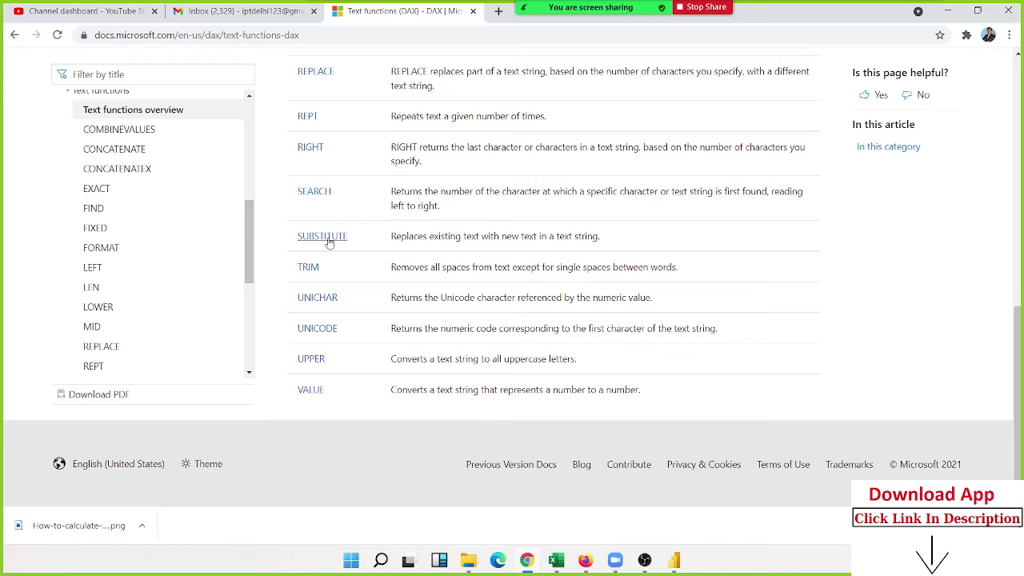
pyautogui.hotkey('alt', 'Tab')
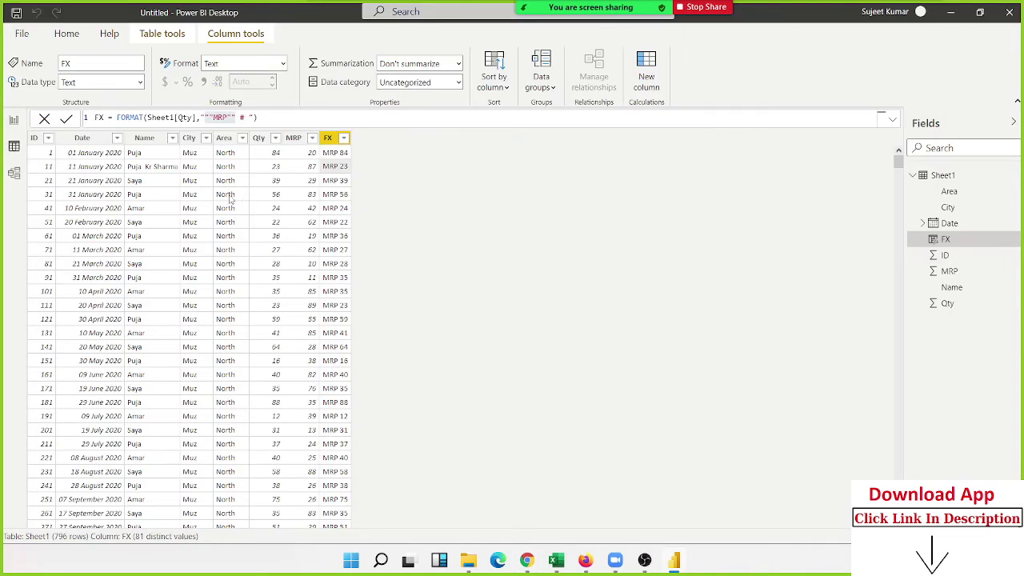
# Select the City and Name columns and inspect a Puja entry in Name.
pyautogui.click(204, 195)
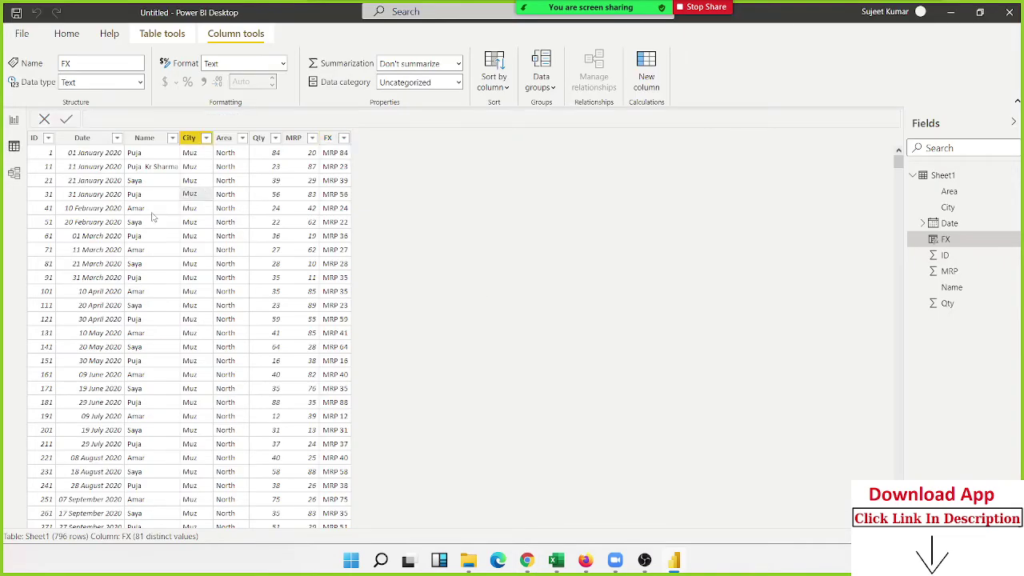
pyautogui.click(147, 155)
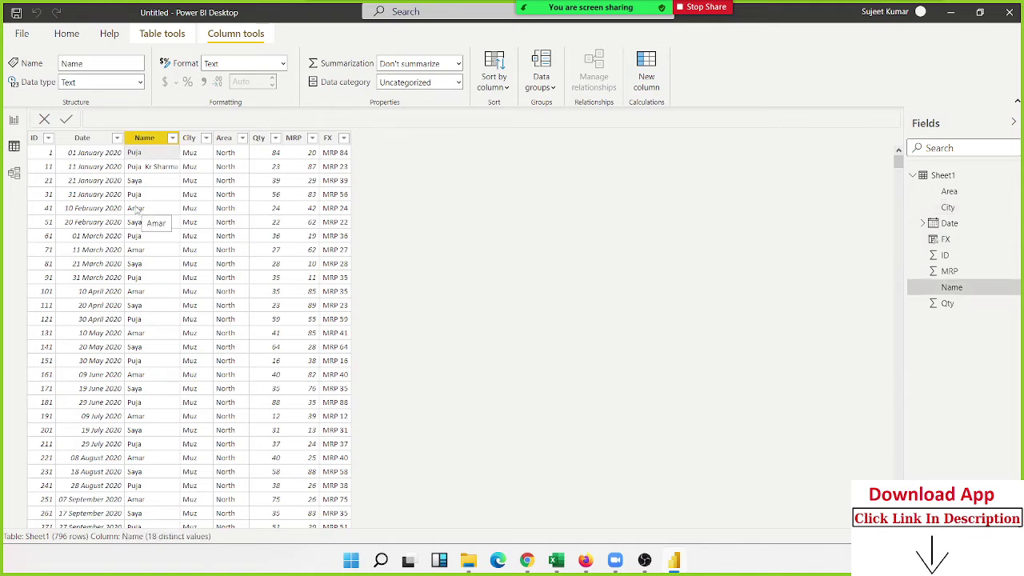
pyautogui.click(144, 242)
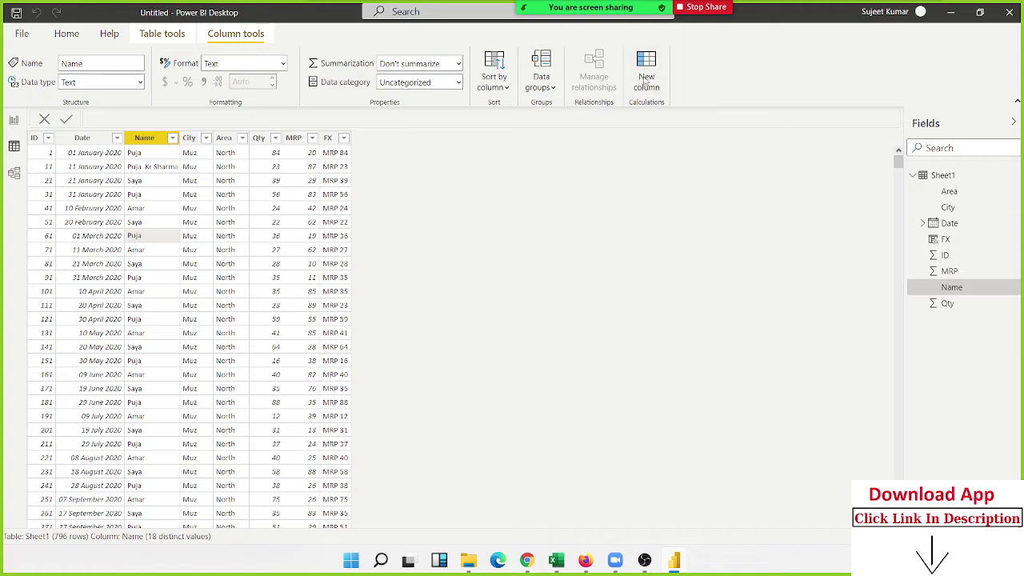
pyautogui.click(645, 76)
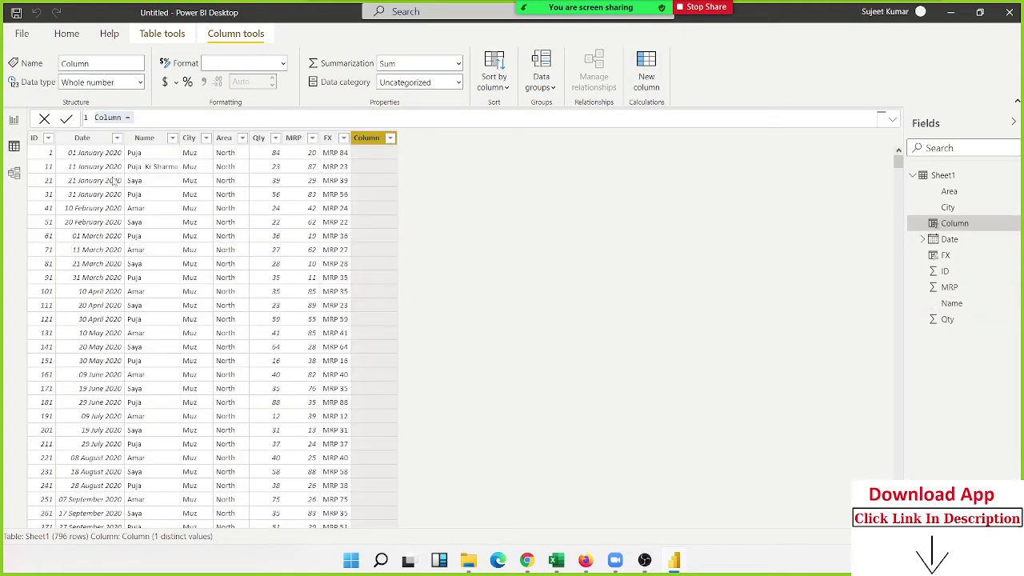
pyautogui.doubleClick(119, 118)
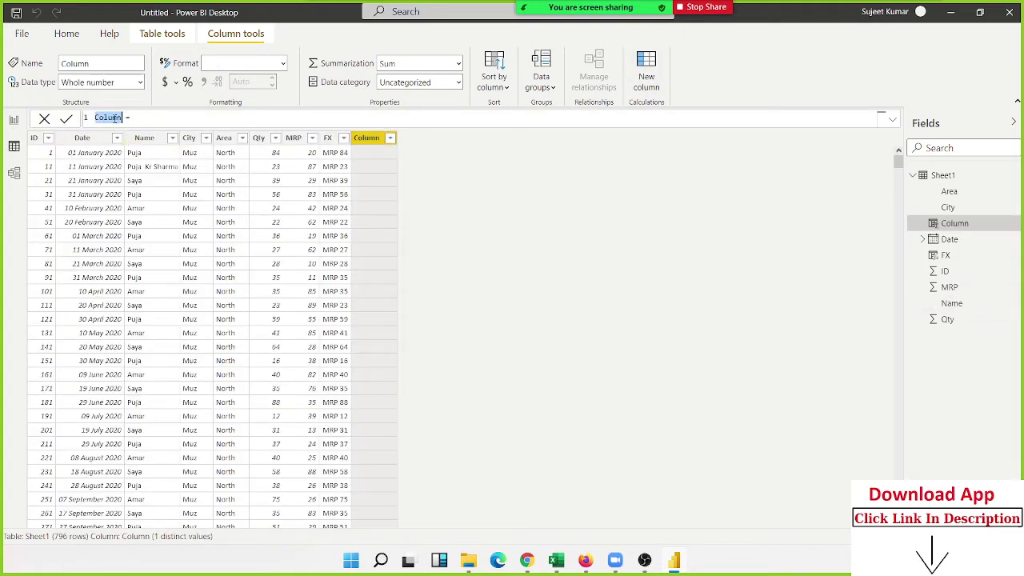
pyautogui.write('N_N')
pyautogui.write('ame')
pyautogui.click(163, 120)
pyautogui.write('s')
pyautogui.write('ub')
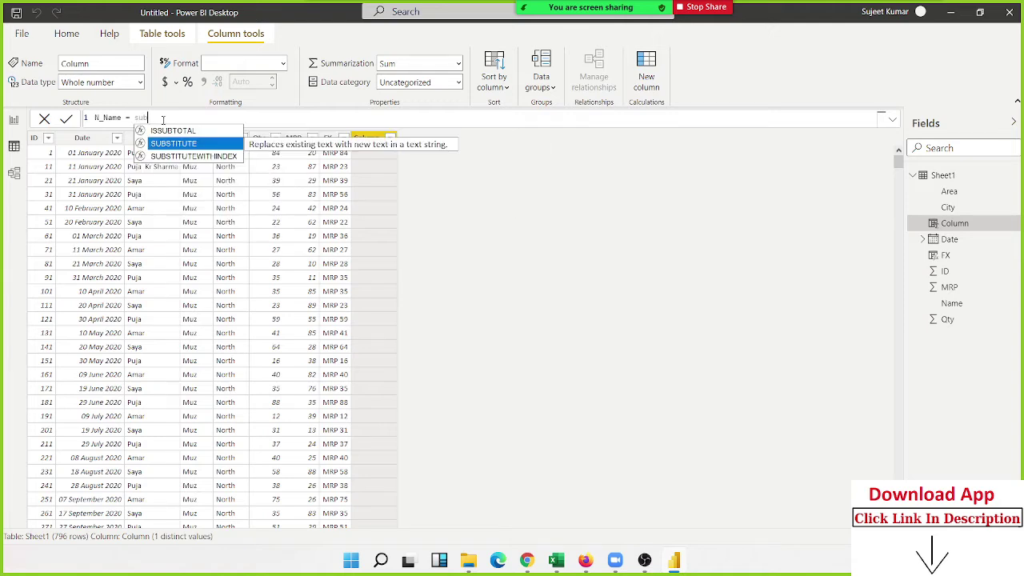
pyautogui.press('Tab')
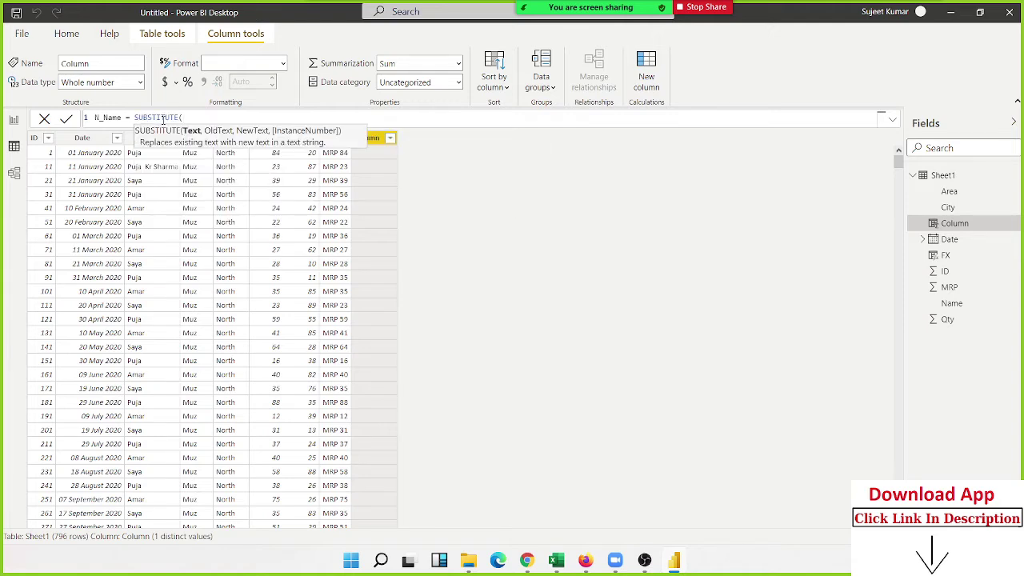
pyautogui.write('name')
pyautogui.press('Tab')
pyautogui.write(',"P')
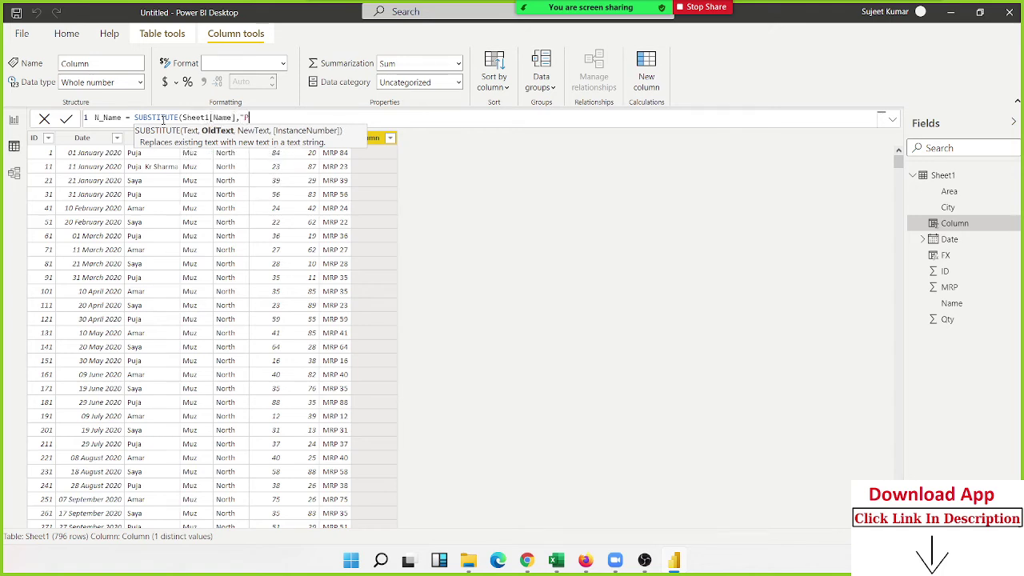
pyautogui.write('uja')
pyautogui.write('","P')
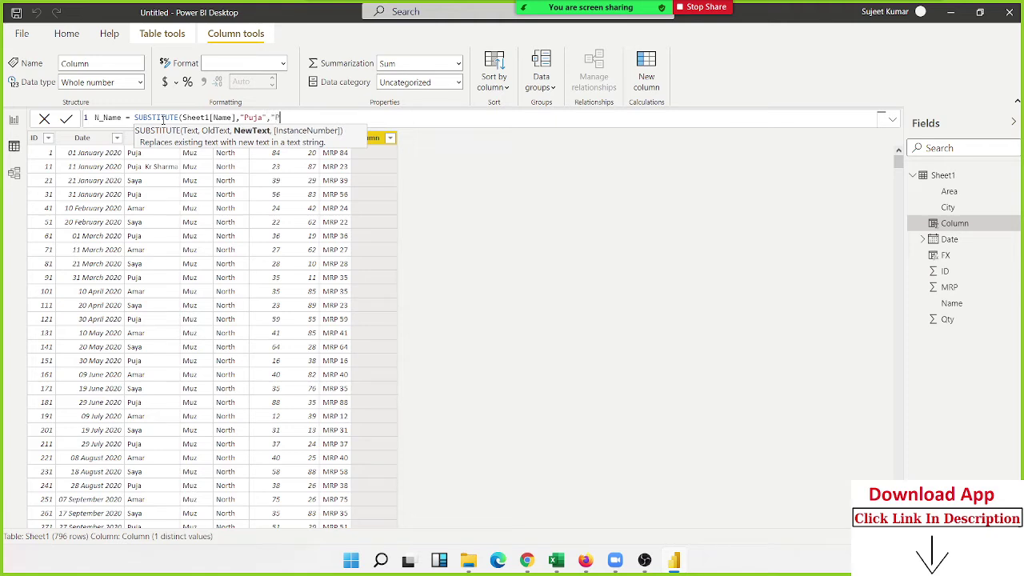
pyautogui.write('uja Sin')
pyautogui.write('gh")')
pyautogui.press('Return')
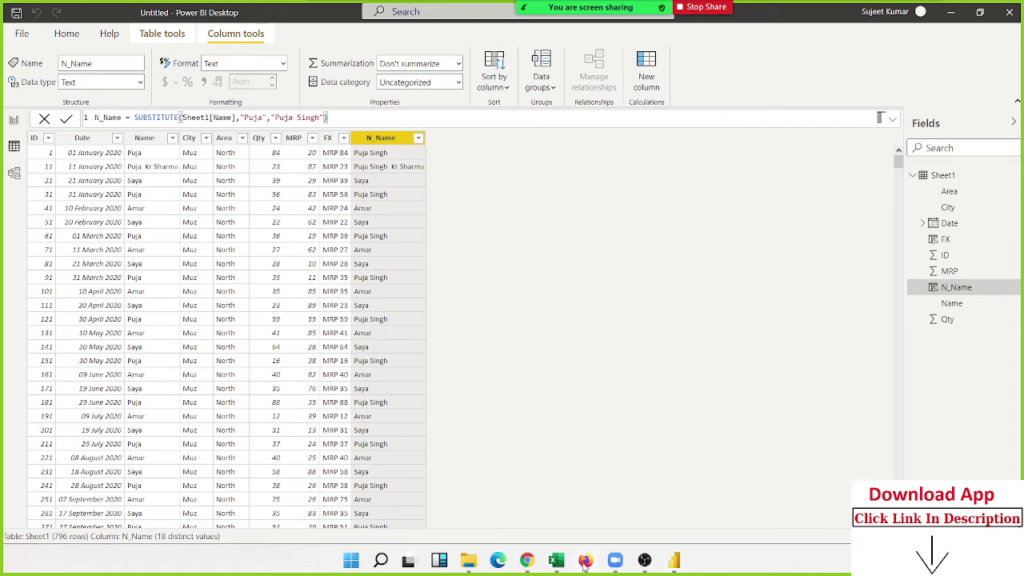
pyautogui.click(526, 563)
pyautogui.scroll(5, 510, 399)
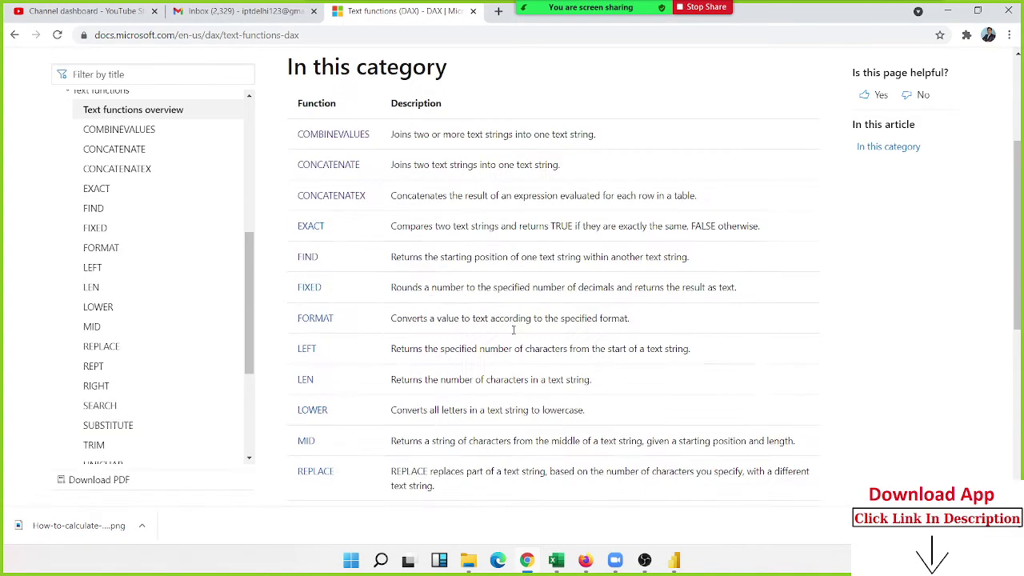
pyautogui.scroll(-1, 498, 320)
pyautogui.scroll(-2, 498, 320)
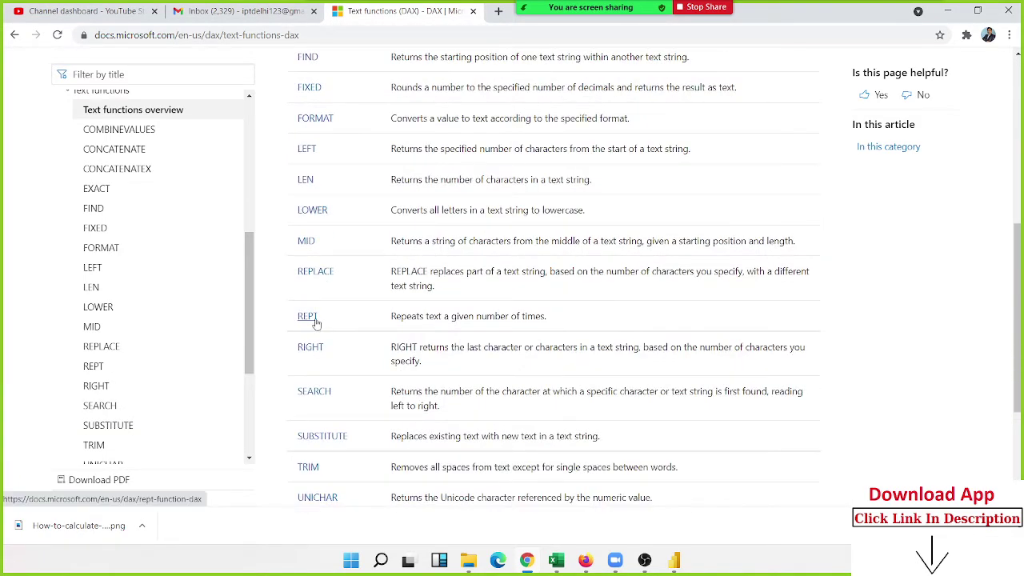
pyautogui.hotkey('alt', 'Tab')
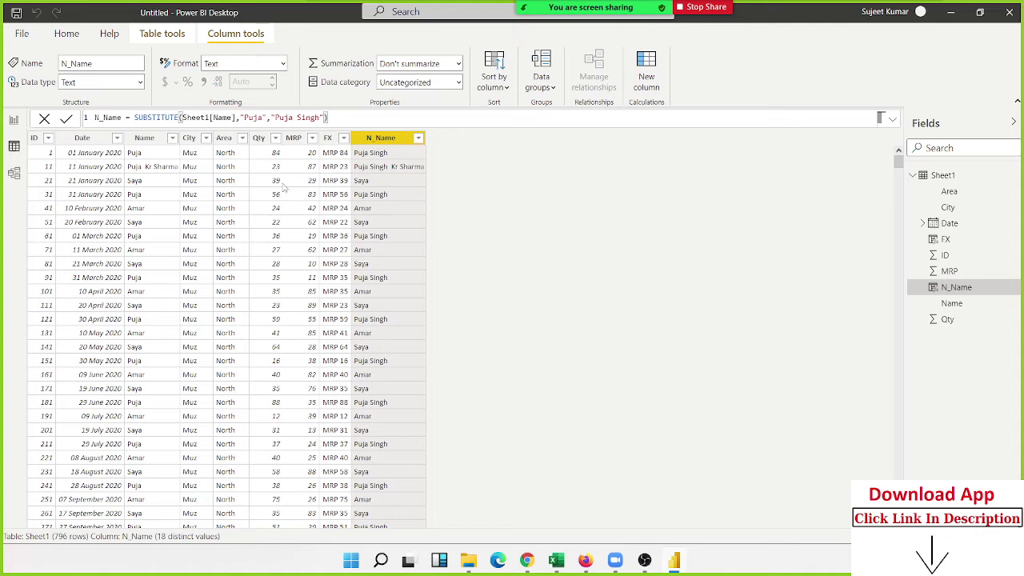
# With Area selected, create column N_Area = Sheet1[Area]&Sheet1[Area], giving values like NorthNorth.
pyautogui.click(223, 165)
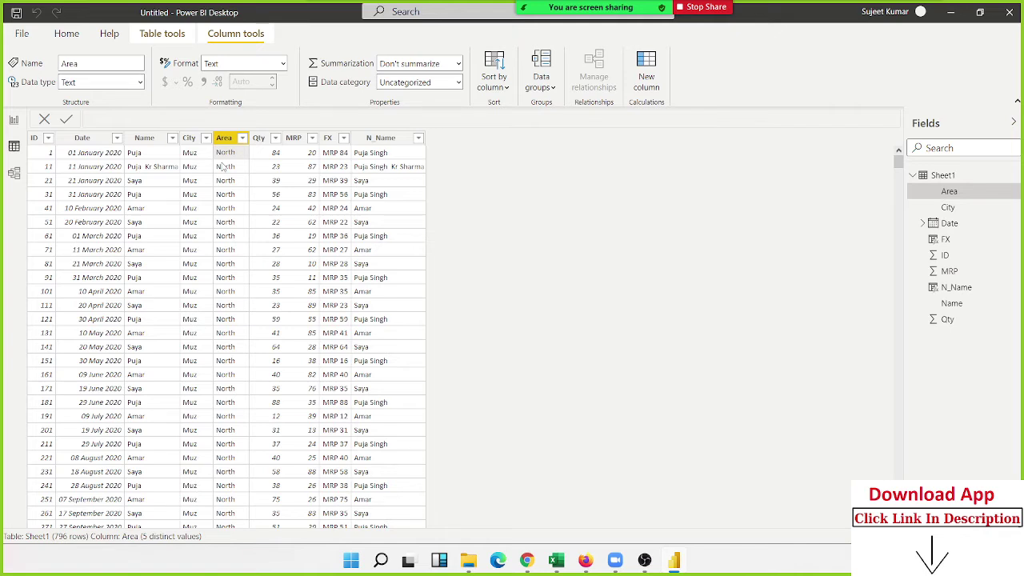
pyautogui.click(638, 95)
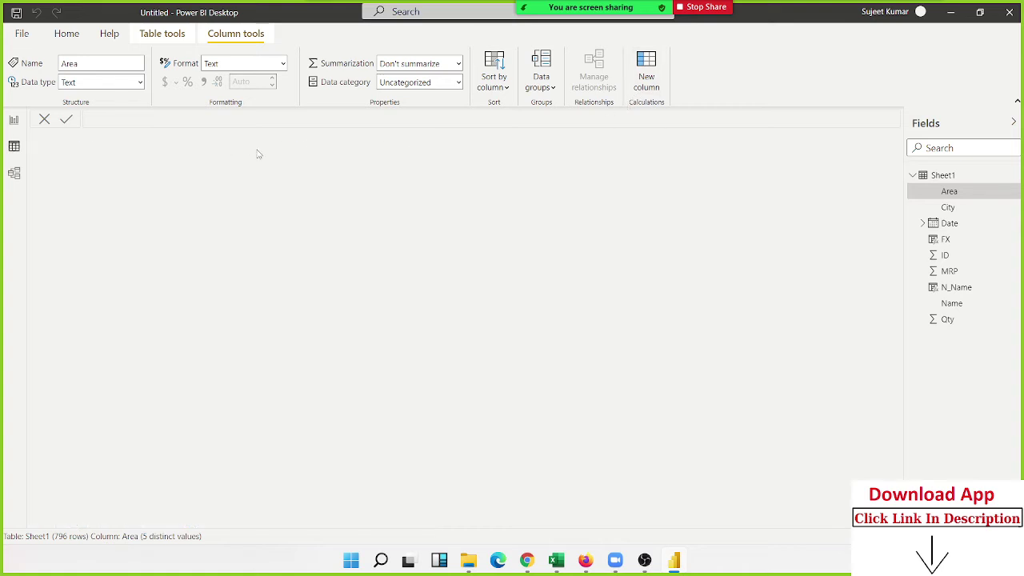
pyautogui.doubleClick(110, 117)
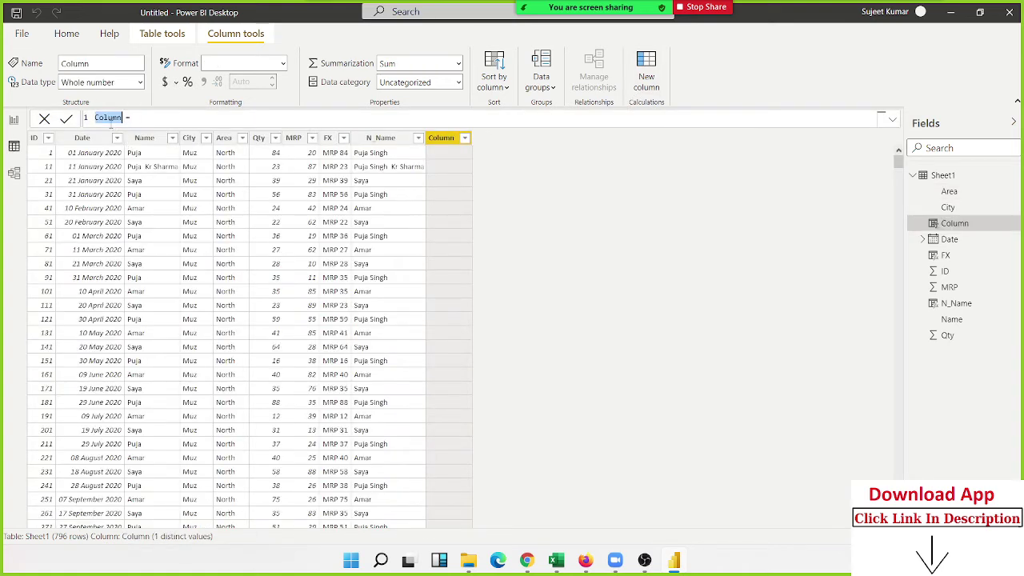
pyautogui.write('N')
pyautogui.write('_Area = ')
pyautogui.write('are')
pyautogui.press('Tab')
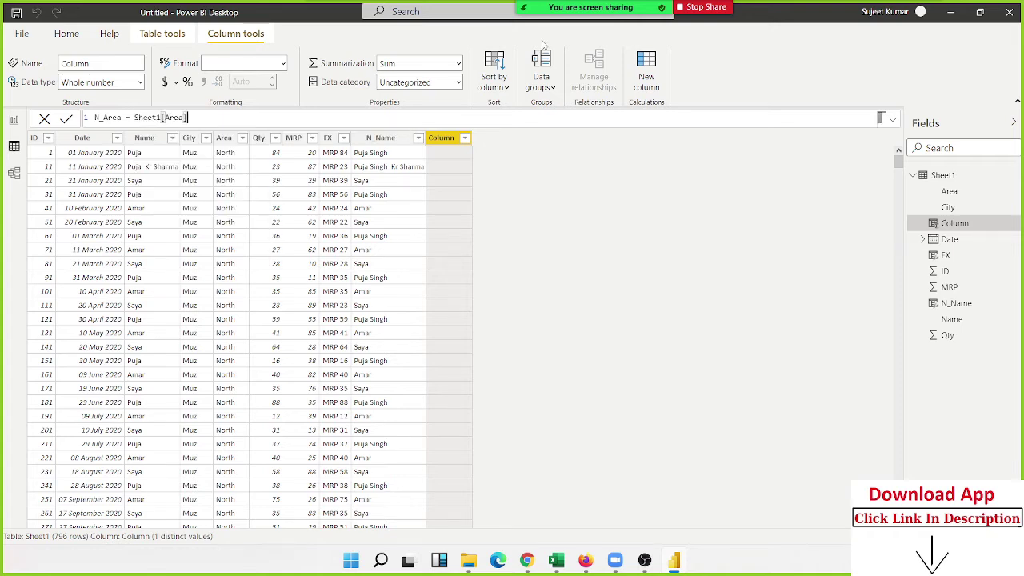
pyautogui.write('&a')
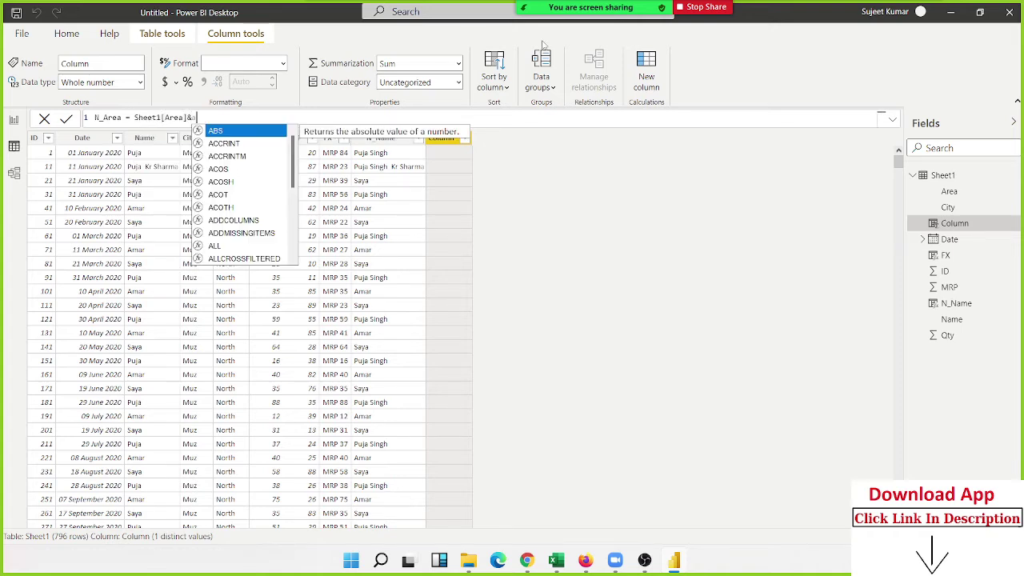
pyautogui.write('re')
pyautogui.press('Tab')
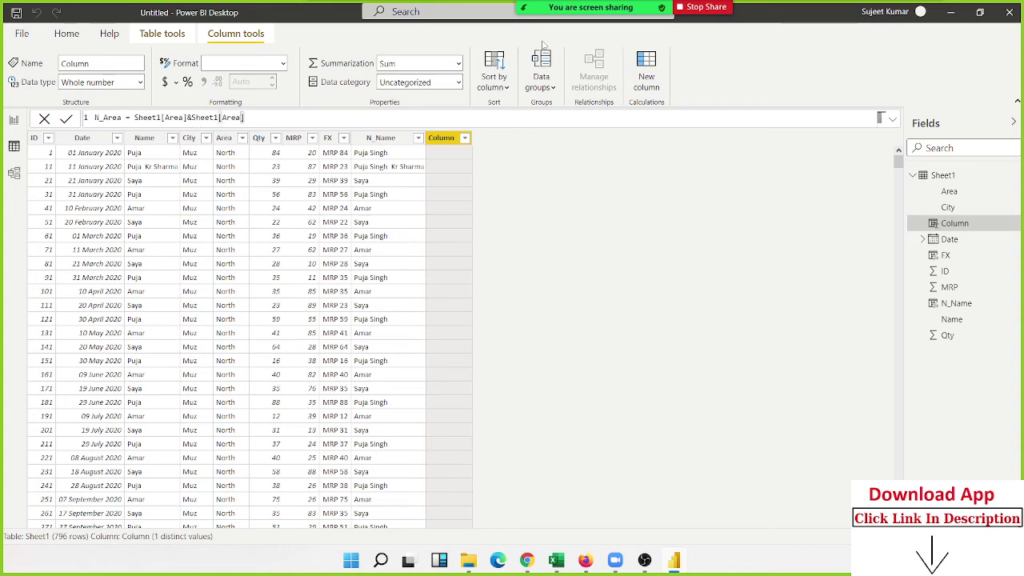
pyautogui.press('Return')
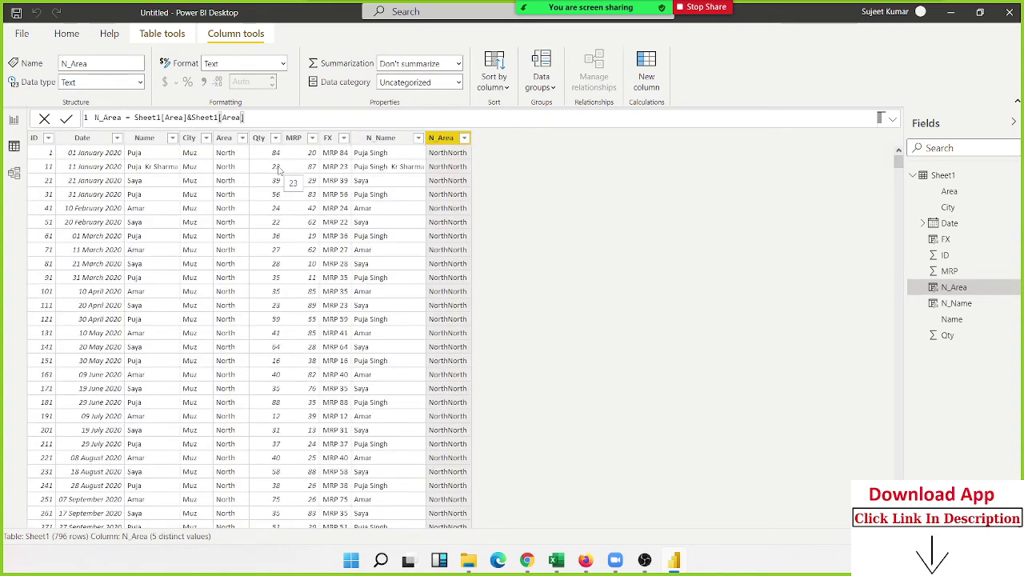
# Replace the N_Area expression with REPT(Sheet1[Area],2).
pyautogui.click(253, 116)
pyautogui.moveTo(253, 116); pyautogui.dragTo(133, 117)
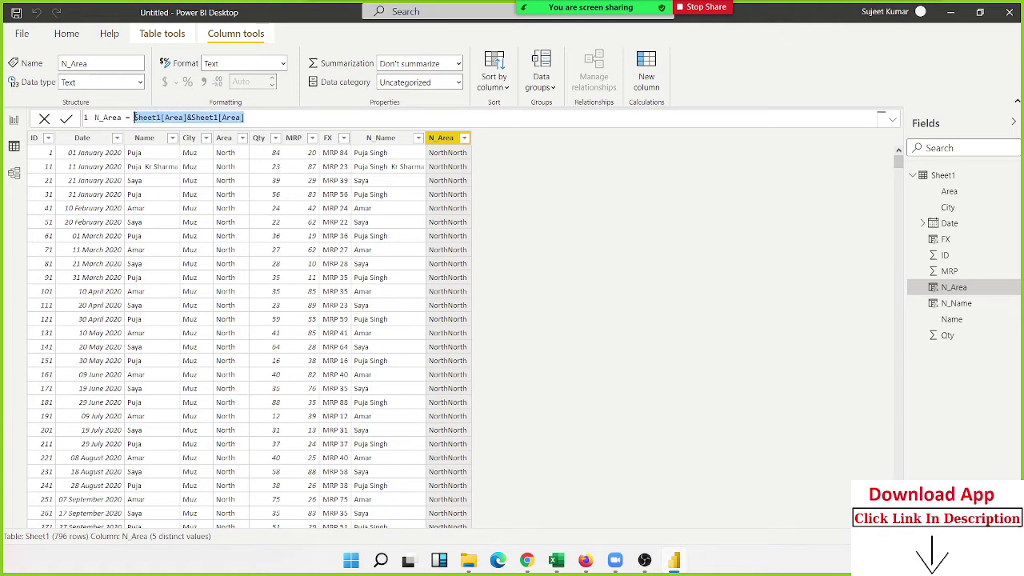
pyautogui.write('rea =re')
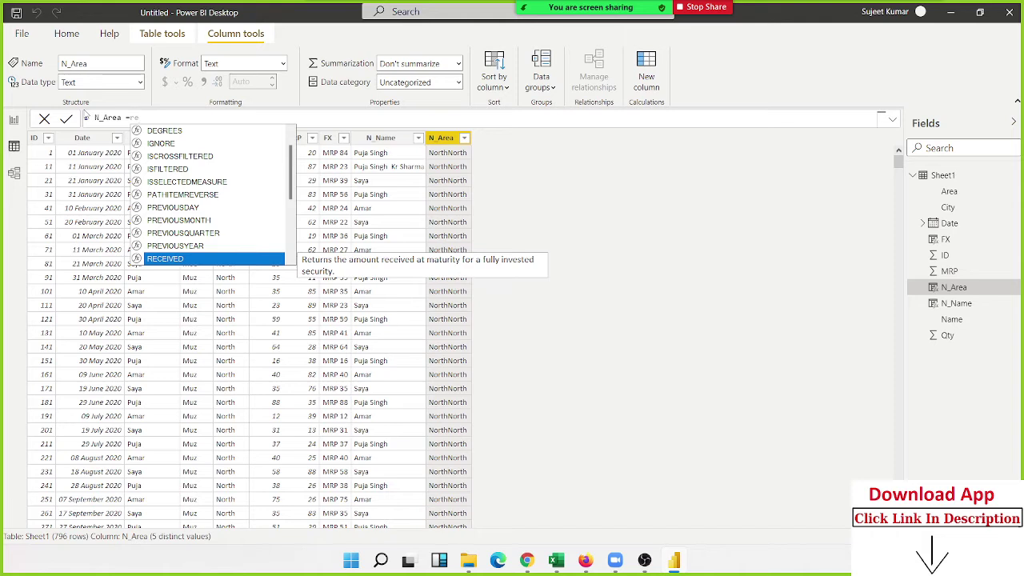
pyautogui.write('pt')
pyautogui.press('Tab')
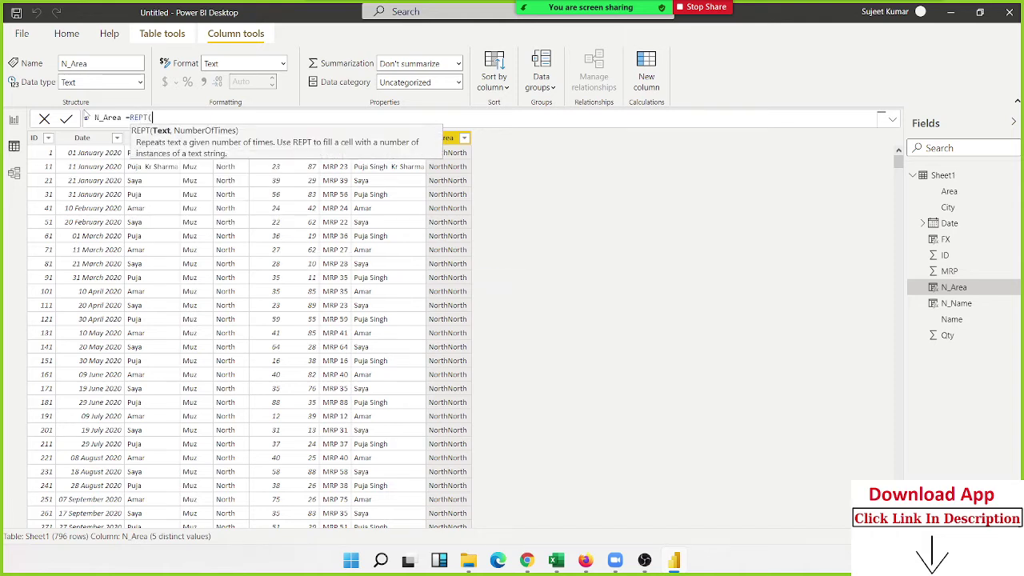
pyautogui.write('are')
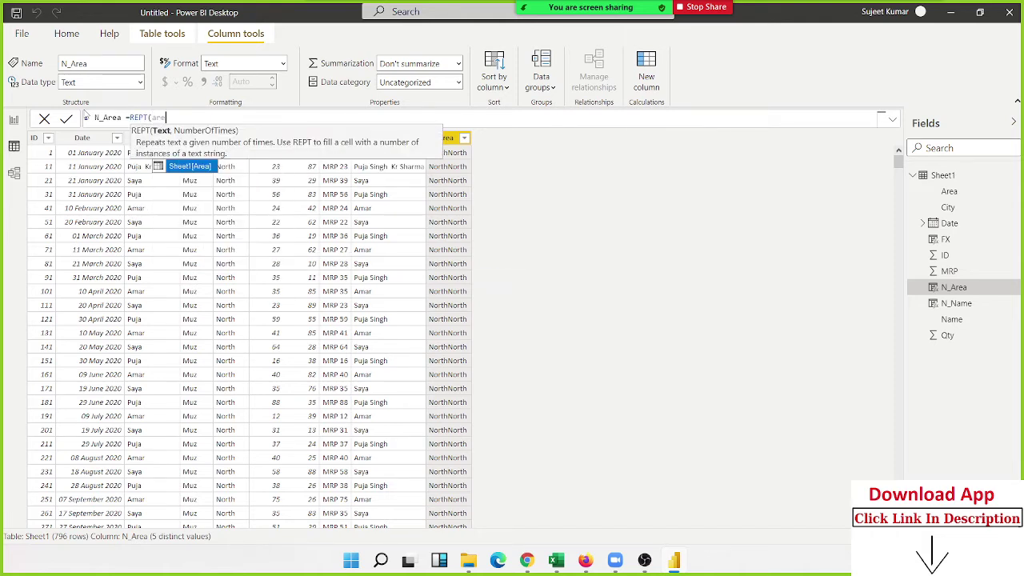
pyautogui.press('Tab')
pyautogui.write(',')
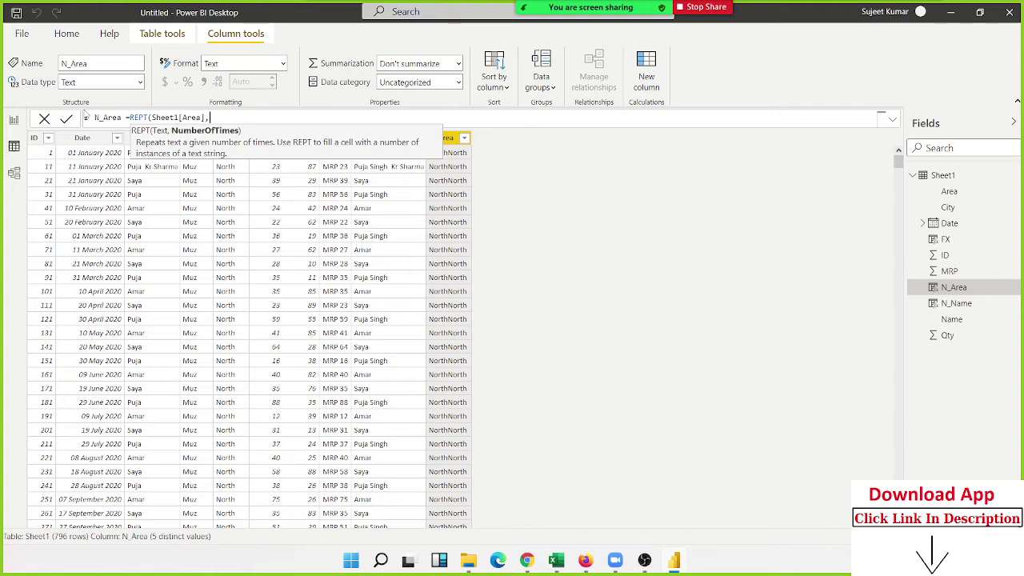
pyautogui.write('2')
pyautogui.write(')')
pyautogui.press('Return')
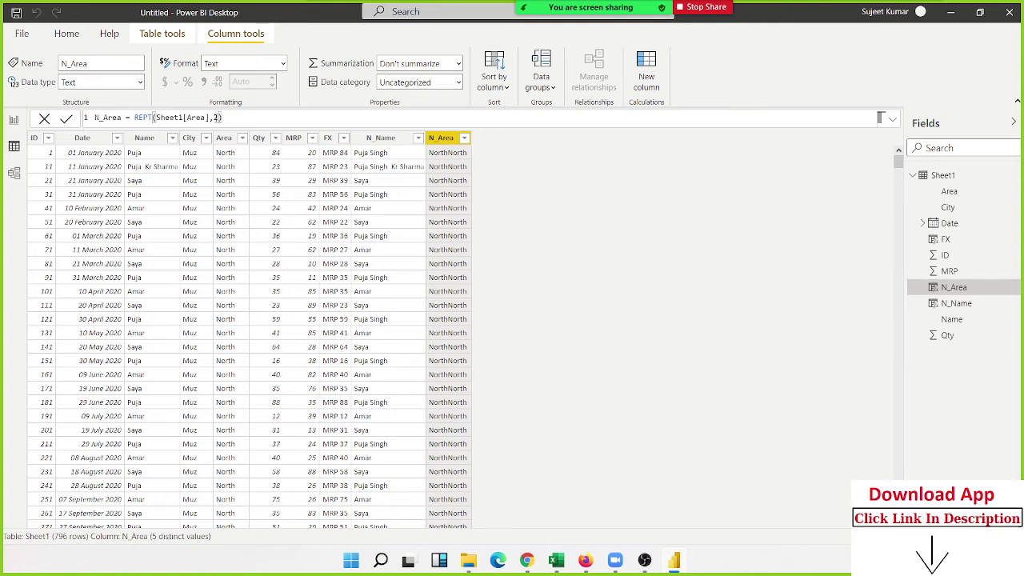
# Change the REPT repeat count from 2 to 3, giving NorthNorthNorth.
pyautogui.press('BackSpace')
pyautogui.write('3')
pyautogui.press('Return')
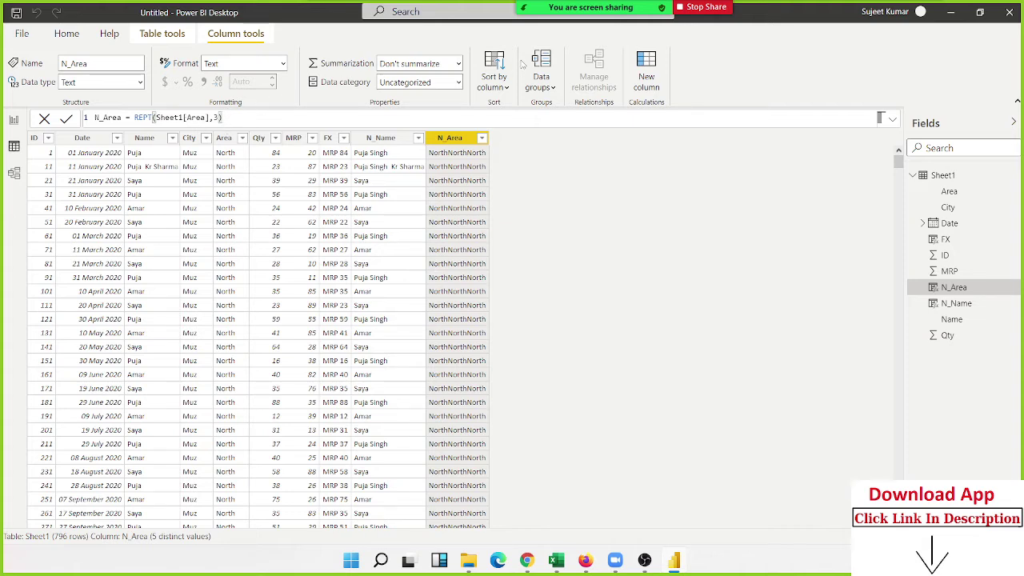
pyautogui.press('BackSpace')
pyautogui.press('BackSpace')
pyautogui.press('BackSpace')
# Rewrite N_Area as REPT("|",Sheet1[Qty]) to build a quantity bar.
pyautogui.press('BackSpace')
pyautogui.press('BackSpace')
pyautogui.press('BackSpace')
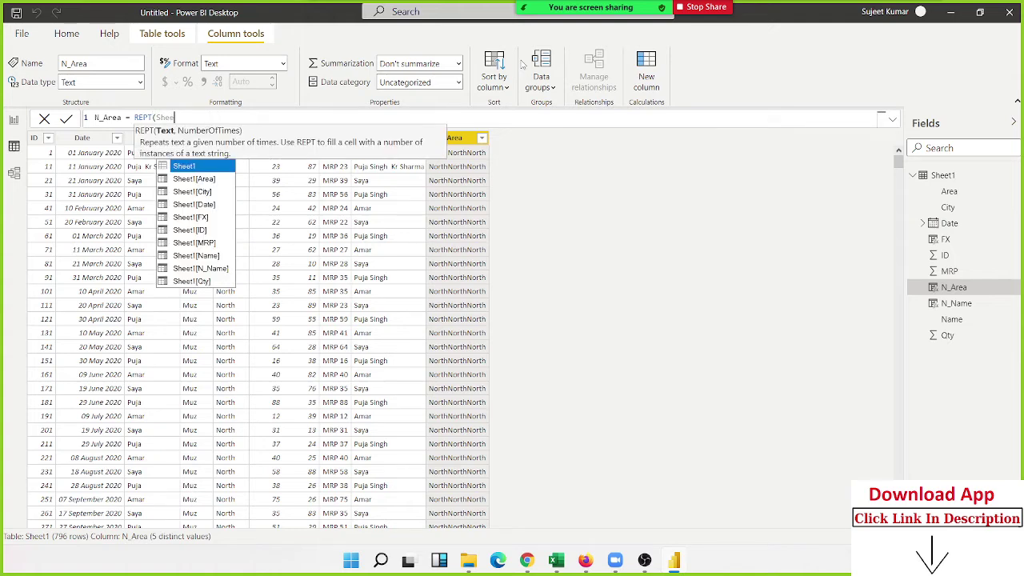
pyautogui.press('BackSpace')
pyautogui.press('BackSpace')
pyautogui.press('BackSpace')
pyautogui.press('BackSpace')
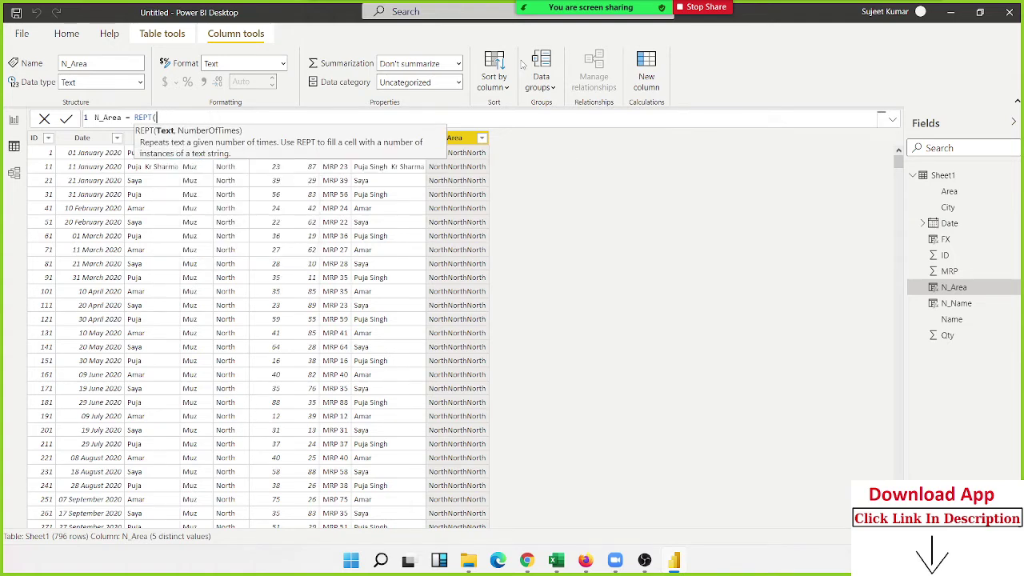
pyautogui.write('qty')
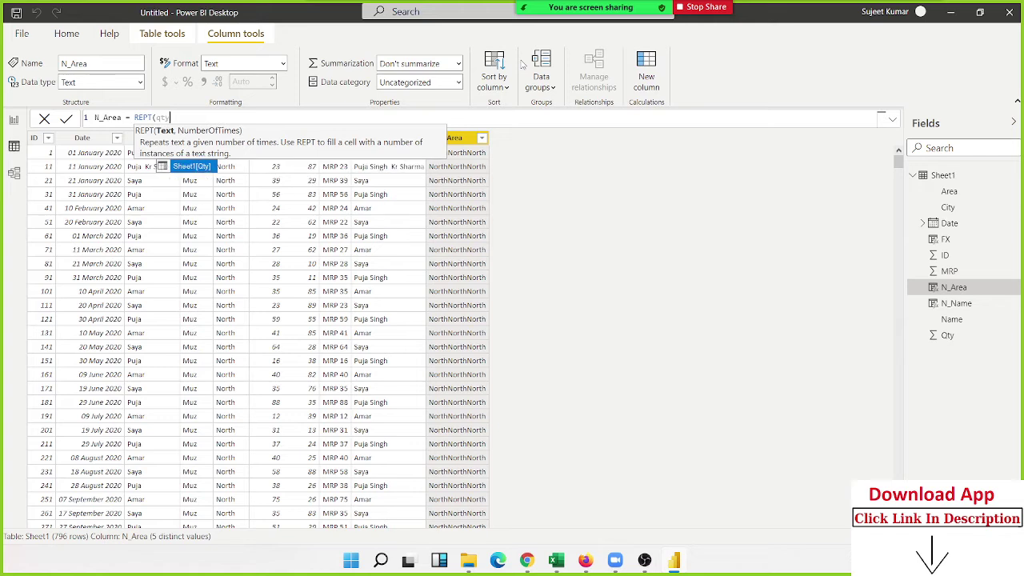
pyautogui.press('Tab')
pyautogui.write(',')
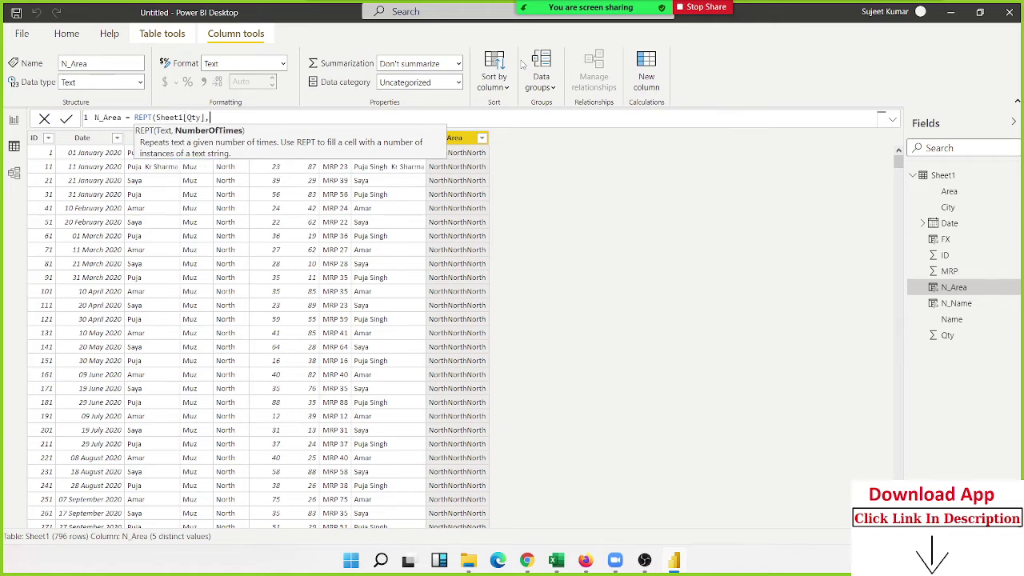
pyautogui.press('BackSpace')
pyautogui.press('BackSpace')
pyautogui.press('BackSpace')
pyautogui.press('BackSpace')
pyautogui.press('BackSpace')
pyautogui.press('BackSpace')
pyautogui.press('BackSpace')
pyautogui.press('BackSpace')
pyautogui.write('She')
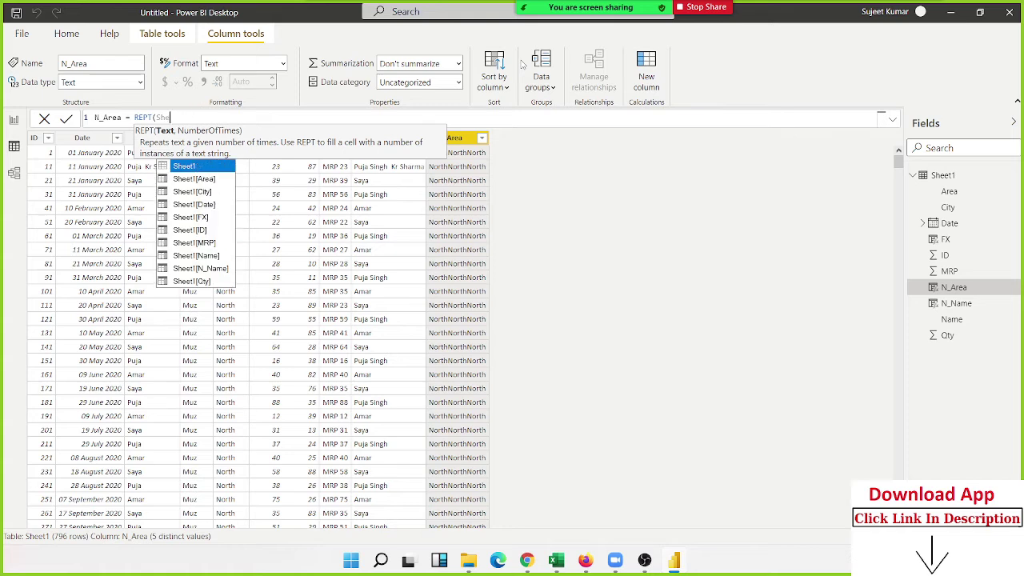
pyautogui.press('BackSpace')
pyautogui.press('BackSpace')
pyautogui.press('BackSpace')
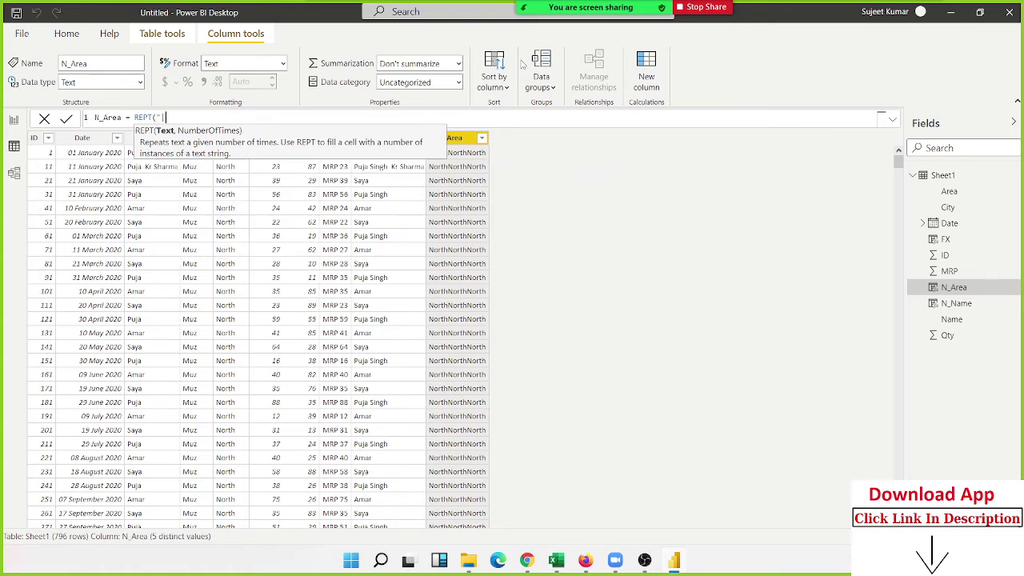
pyautogui.write('",q')
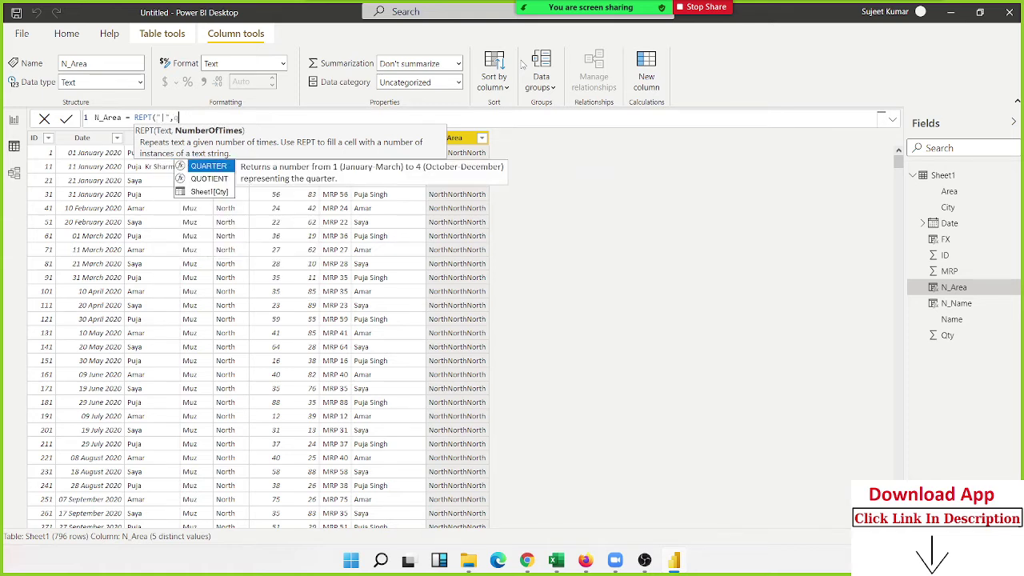
pyautogui.write('ty')
pyautogui.press('Tab')
pyautogui.write(')')
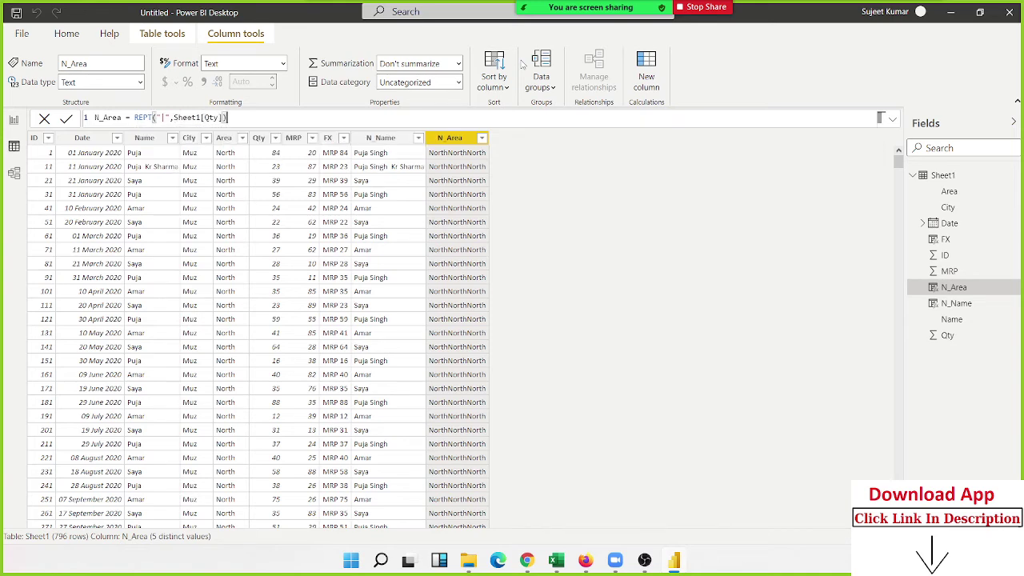
pyautogui.press('Return')
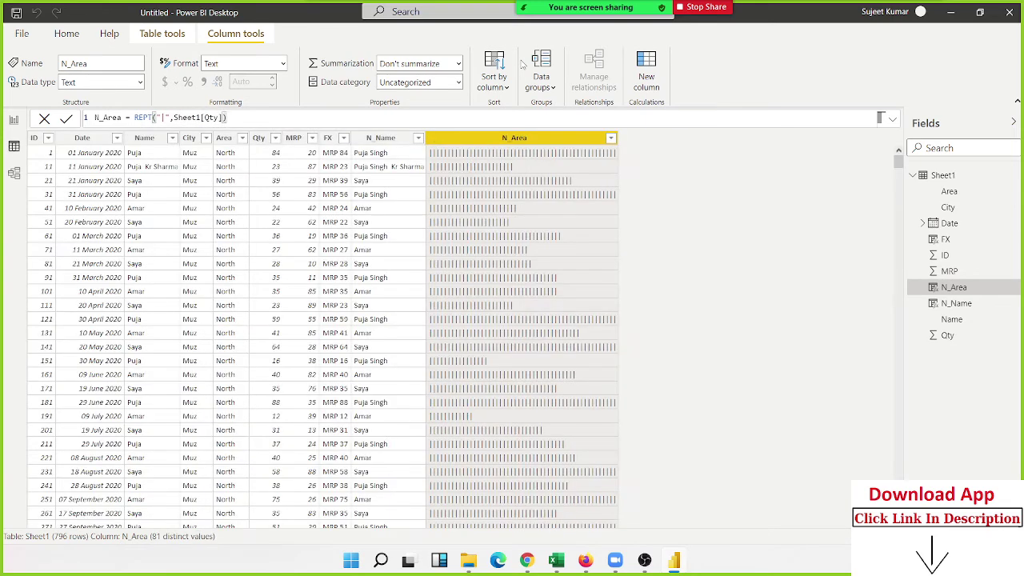
# Divide the repeat count to Sheet1[Qty]/5 and review N_Area's Format and Data type, keeping Text.
pyautogui.click(222, 118)
pyautogui.write('/5')
pyautogui.press('Return')
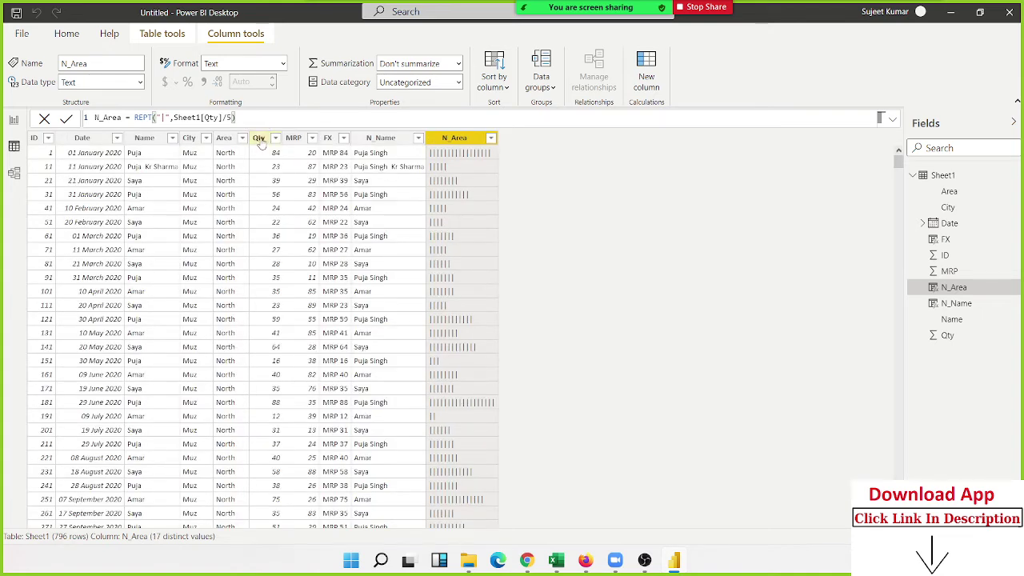
pyautogui.click(283, 64)
pyautogui.click(219, 81)
pyautogui.click(141, 82)
pyautogui.click(142, 83)
# Replace "|" with "X" in the REPT formula and scroll the grid to review the X bars.
pyautogui.press('BackSpace')
pyautogui.write('X')
pyautogui.press('Return')
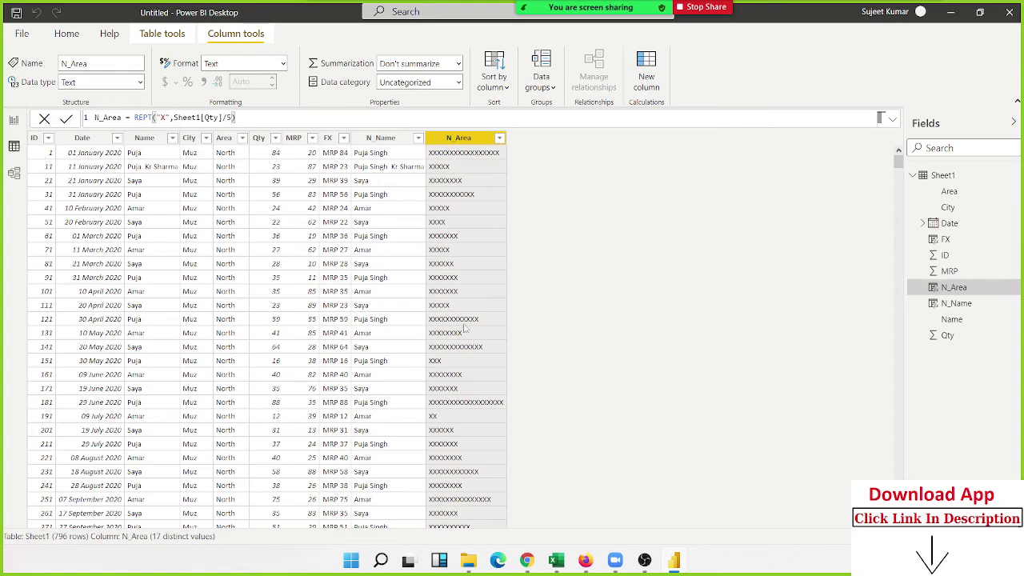
pyautogui.scroll(-5, 469, 370)
pyautogui.scroll(-3, 468, 376)
pyautogui.scroll(4, 468, 375)
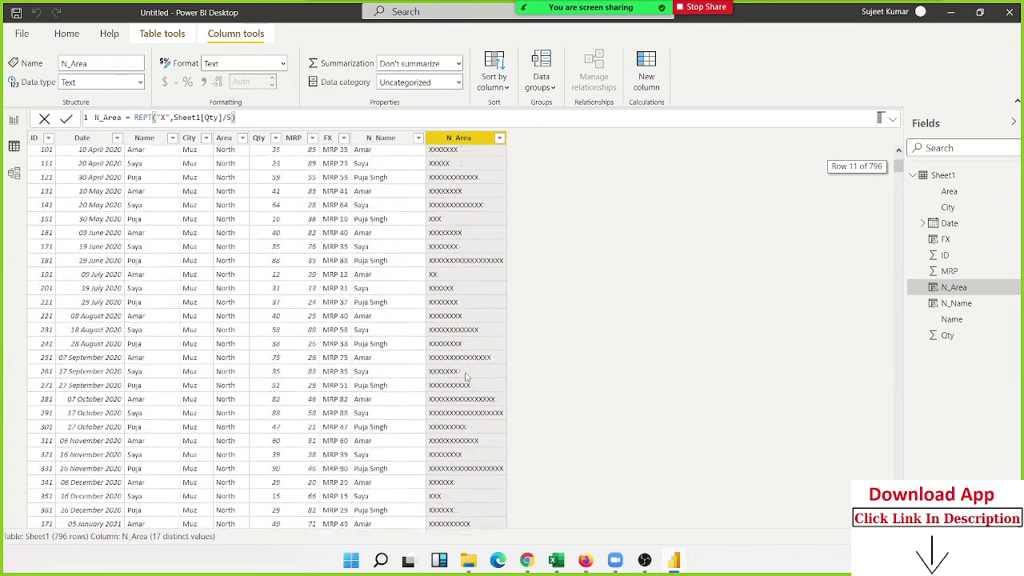
pyautogui.scroll(4, 466, 375)
pyautogui.scroll(-6, 467, 376)
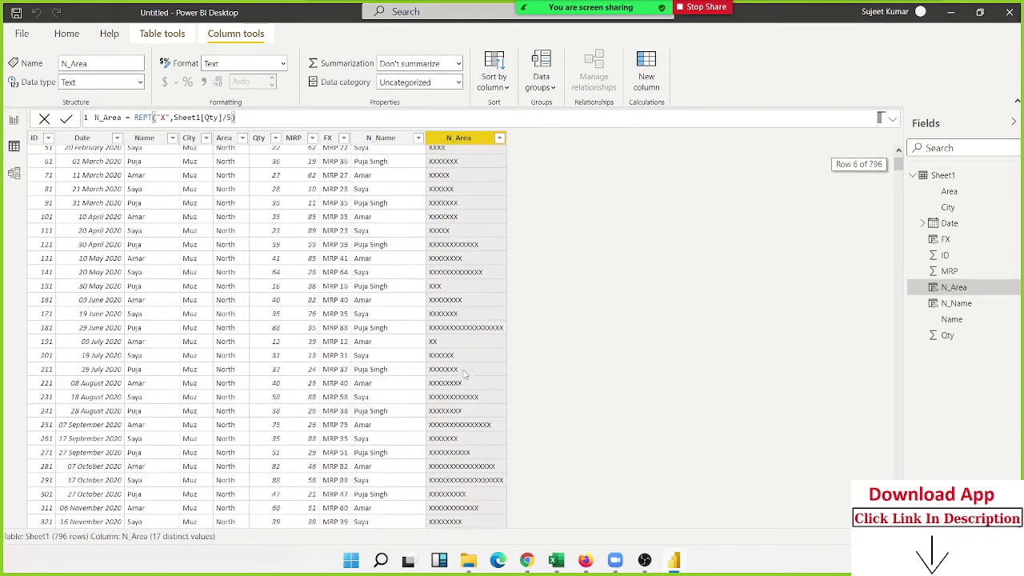
pyautogui.scroll(-6, 467, 373)
pyautogui.scroll(-6, 467, 372)
pyautogui.scroll(-6, 468, 369)
pyautogui.scroll(6, 467, 369)
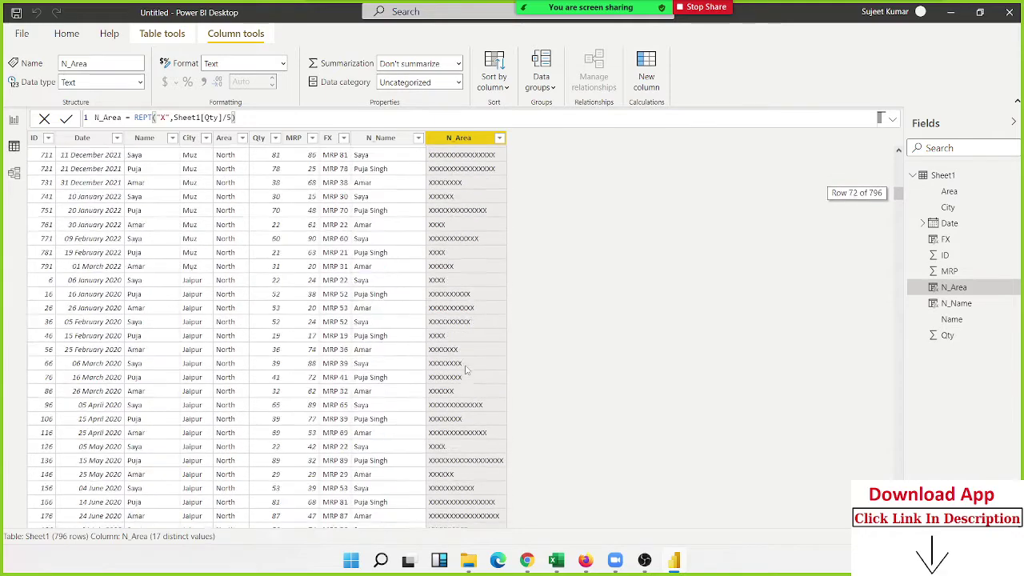
pyautogui.scroll(6, 467, 369)
pyautogui.scroll(6, 467, 369)
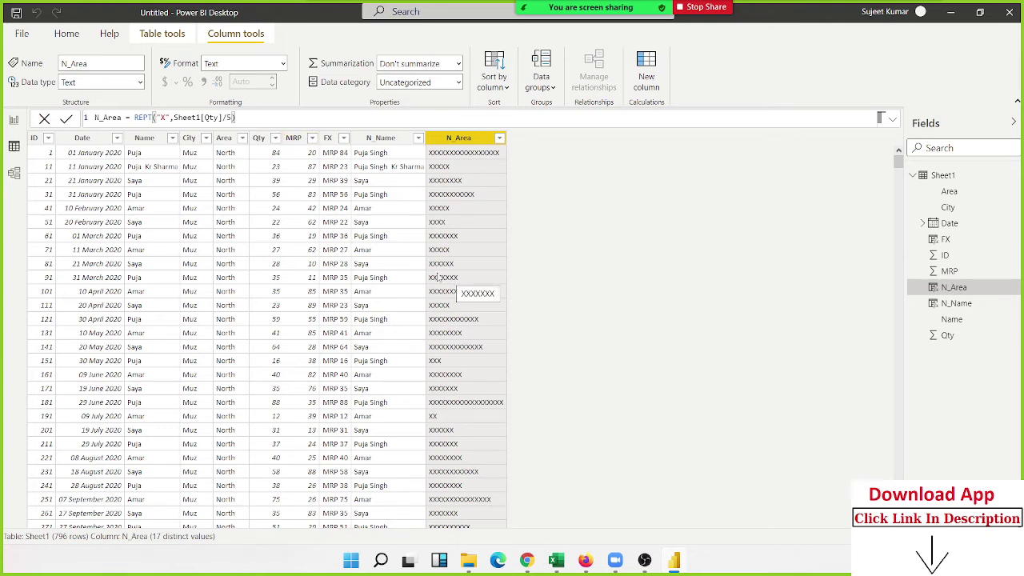
pyautogui.hotkey('alt', 'Tab')
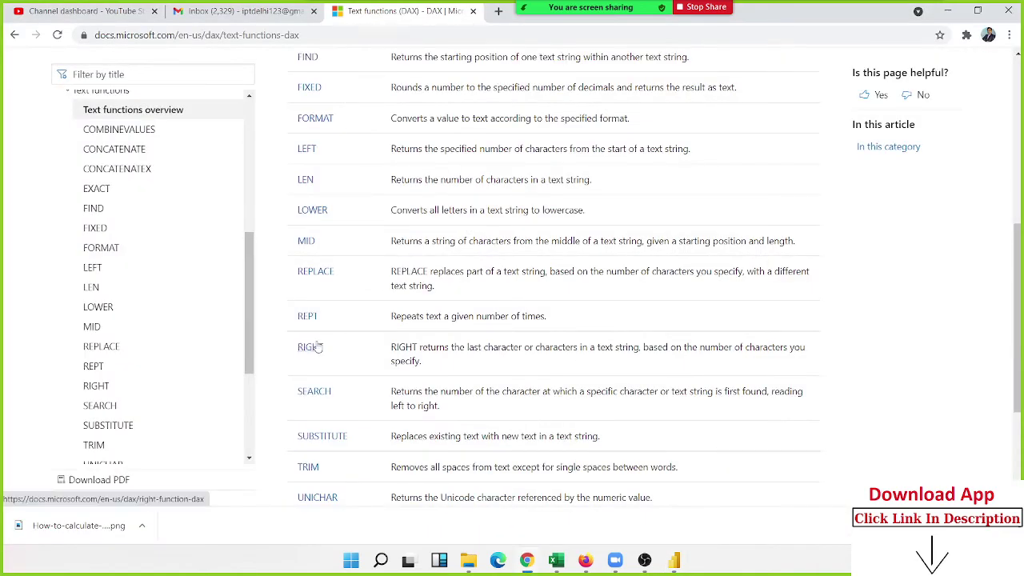
pyautogui.scroll(-1, 318, 340)
pyautogui.scroll(-1, 316, 336)
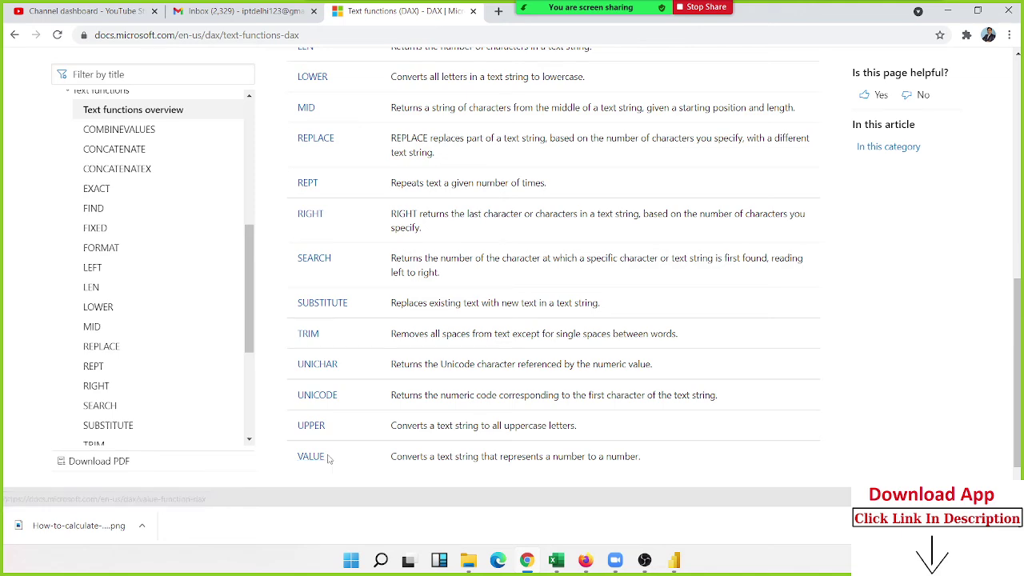
pyautogui.scroll(4, 330, 458)
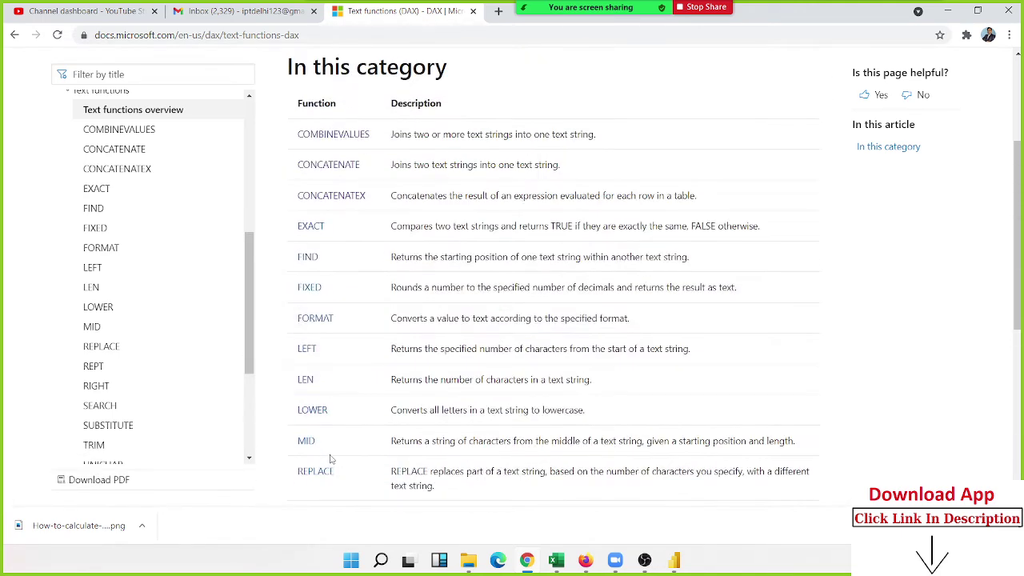
pyautogui.scroll(1, 330, 459)
pyautogui.scroll(-2, 330, 458)
pyautogui.scroll(-4, 330, 458)
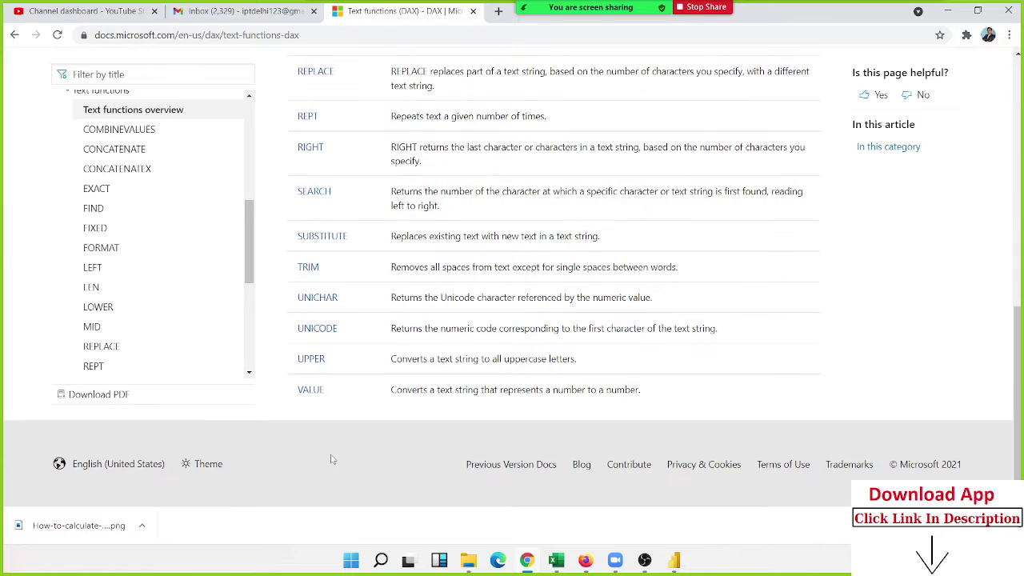
pyautogui.click(318, 393)
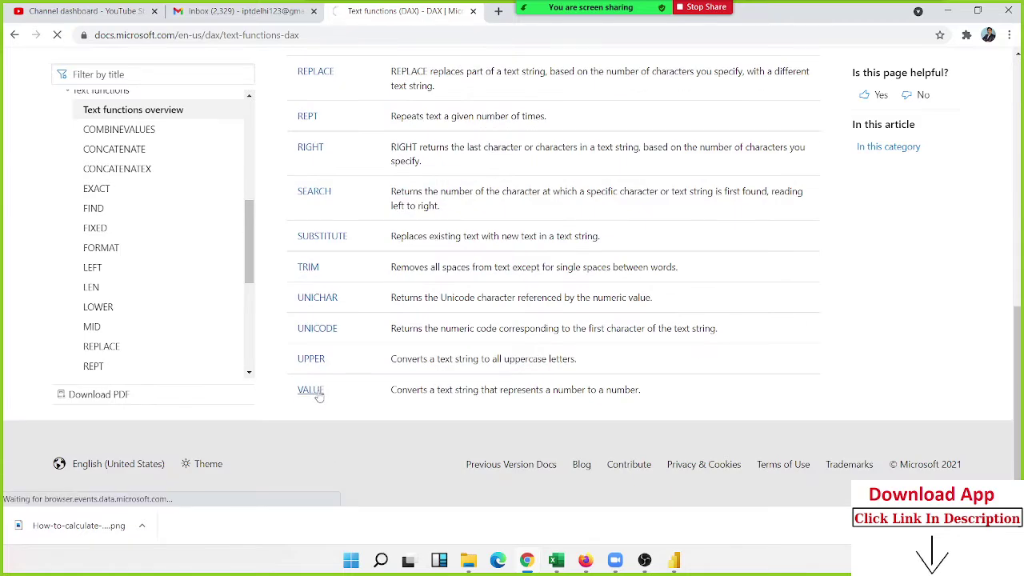
pyautogui.hotkey('alt', 'Tab')
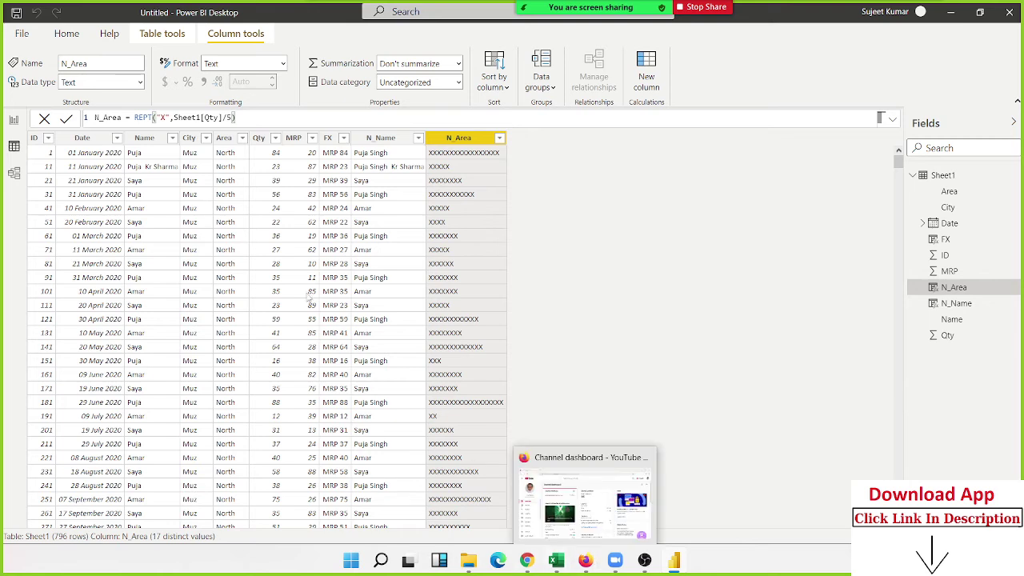
# Set the Qty column's data type to Text in Column tools.
pyautogui.click(261, 138)
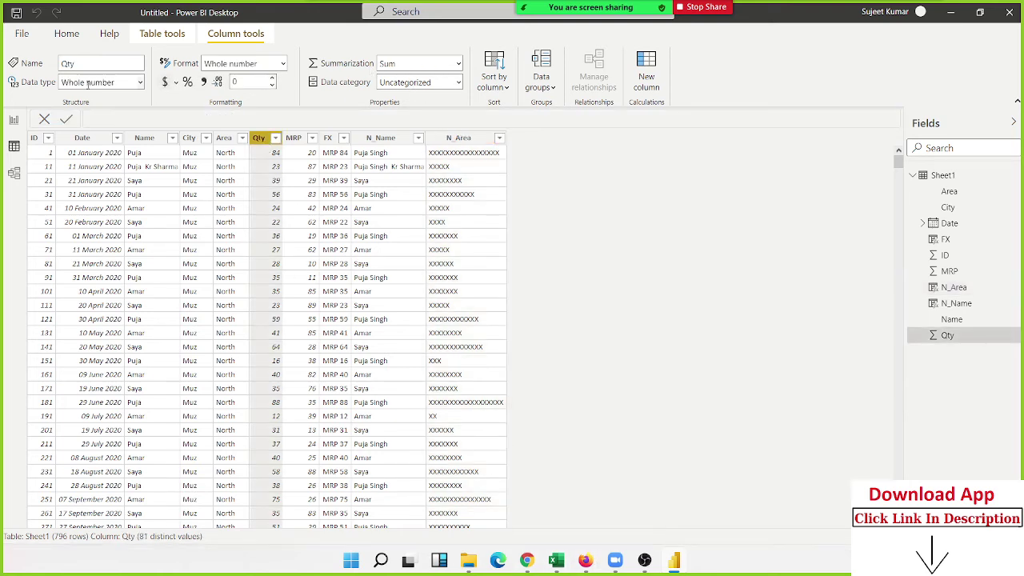
pyautogui.click(140, 82)
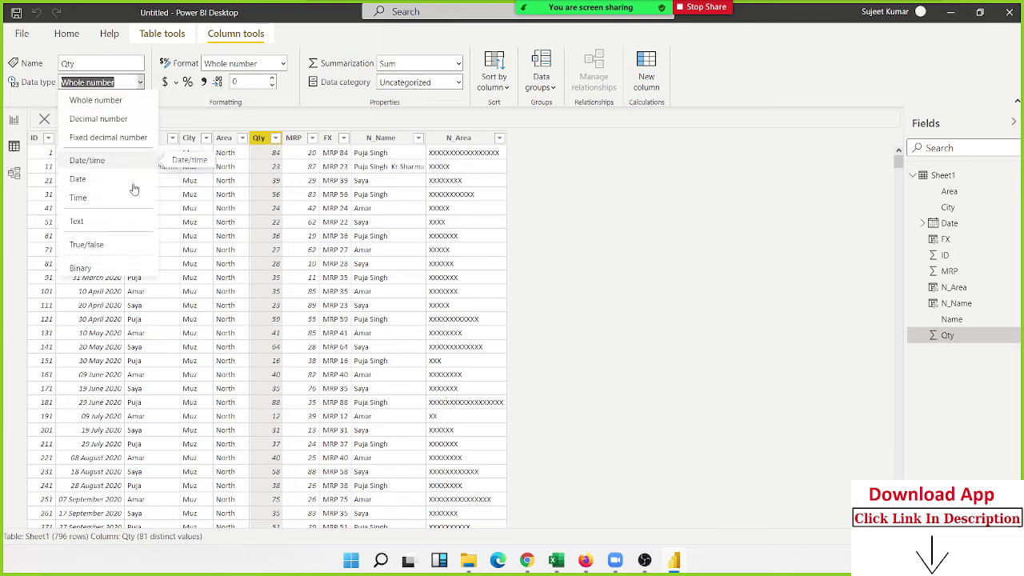
pyautogui.click(126, 224)
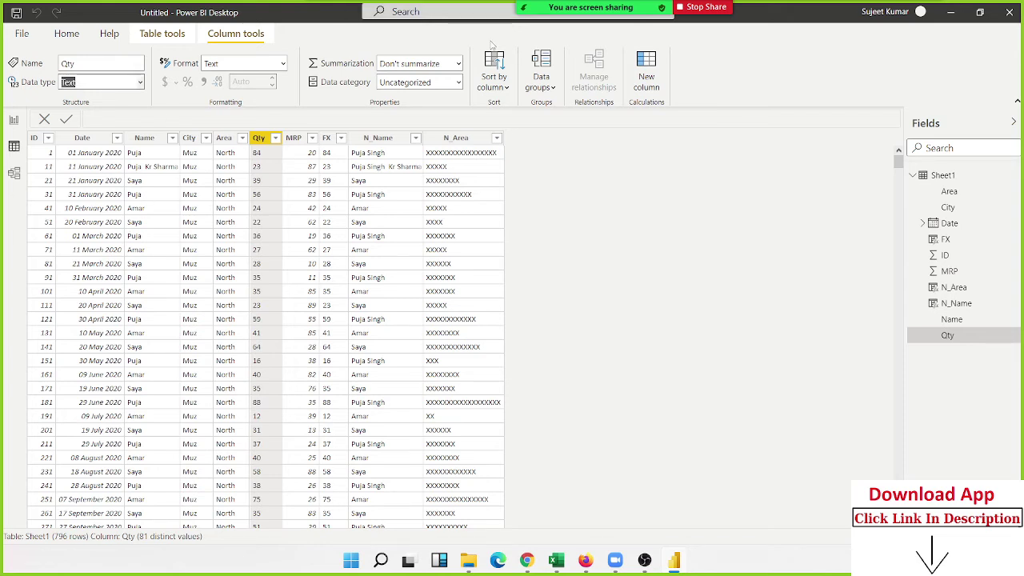
# Create calculated column N_Qty = VALUE(Sheet1[Qty]) and scroll to check the converted numbers.
pyautogui.click(638, 90)
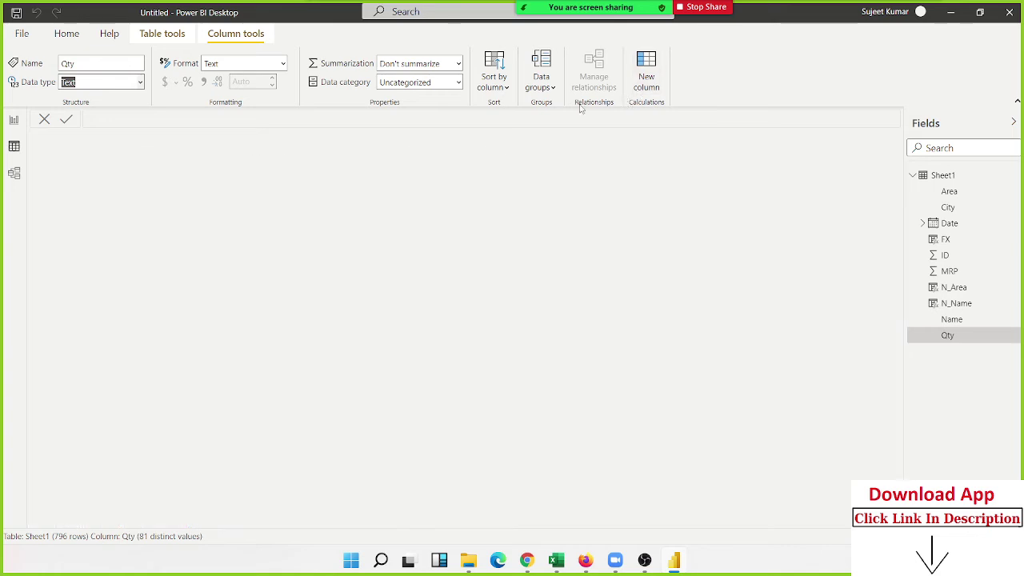
pyautogui.doubleClick(111, 116)
pyautogui.press('BackSpace')
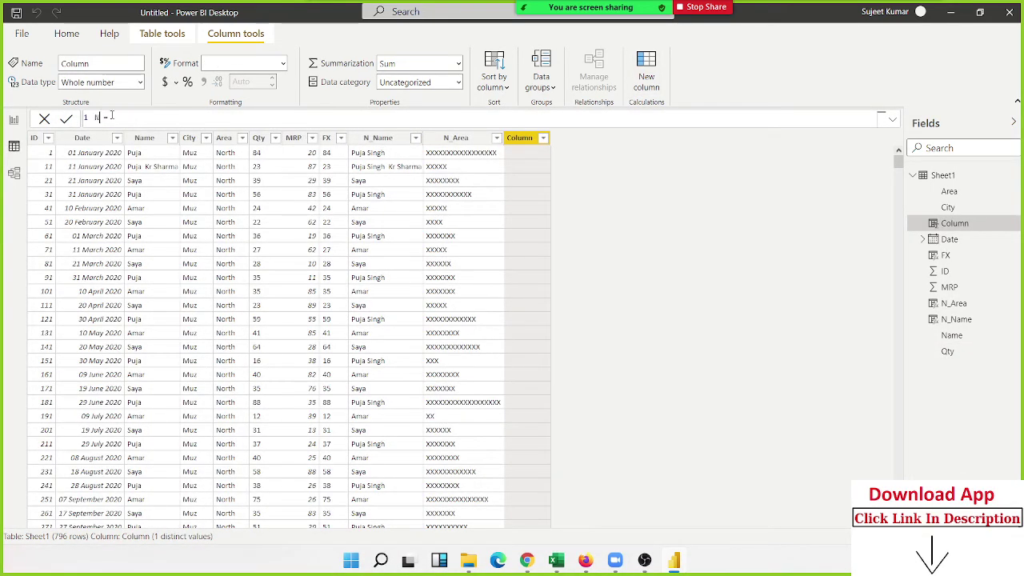
pyautogui.write('N_Q')
pyautogui.write('ty = ')
pyautogui.write('VALUE(')
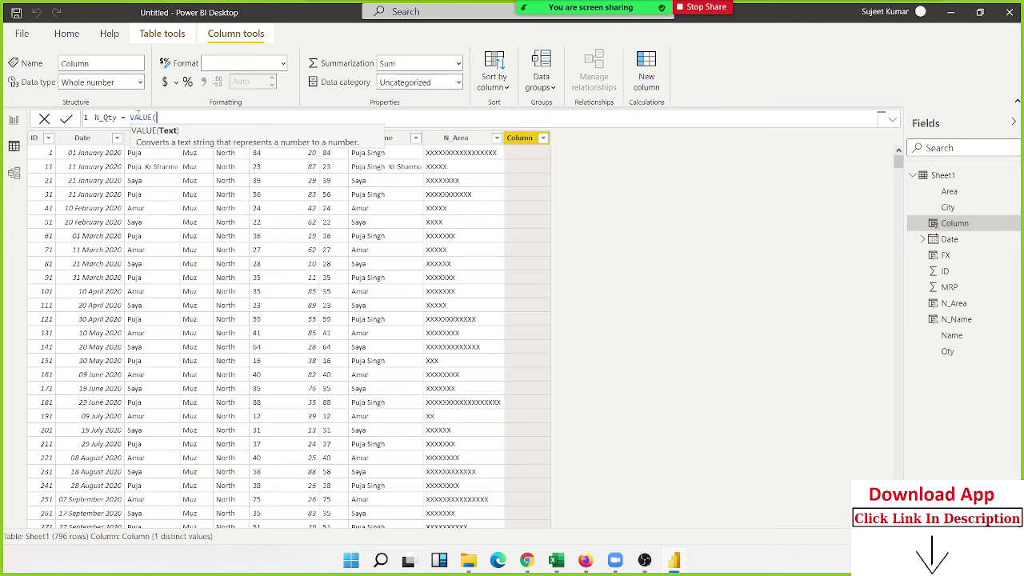
pyautogui.write('q')
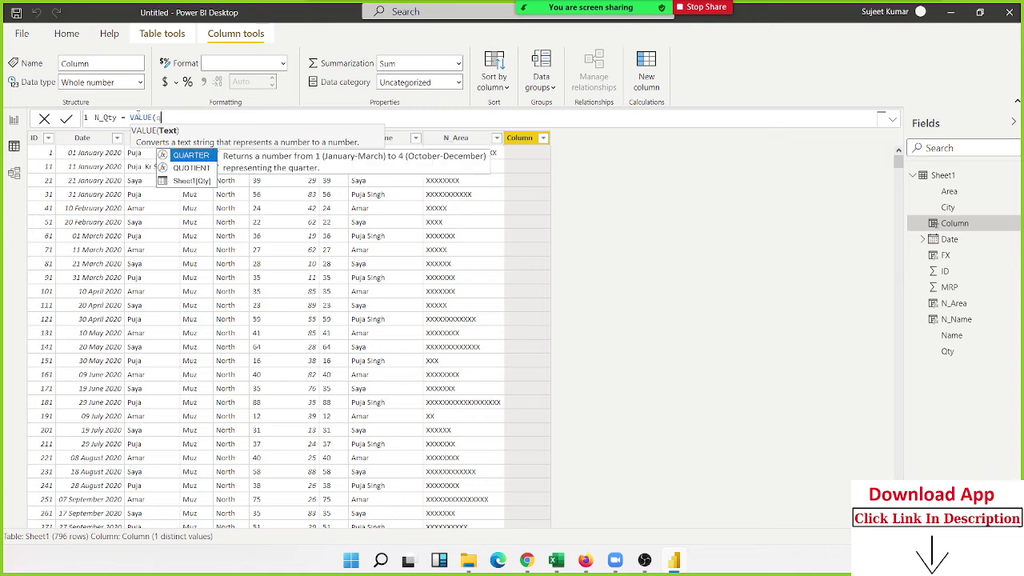
pyautogui.write('t')
pyautogui.press('Tab')
pyautogui.write(')')
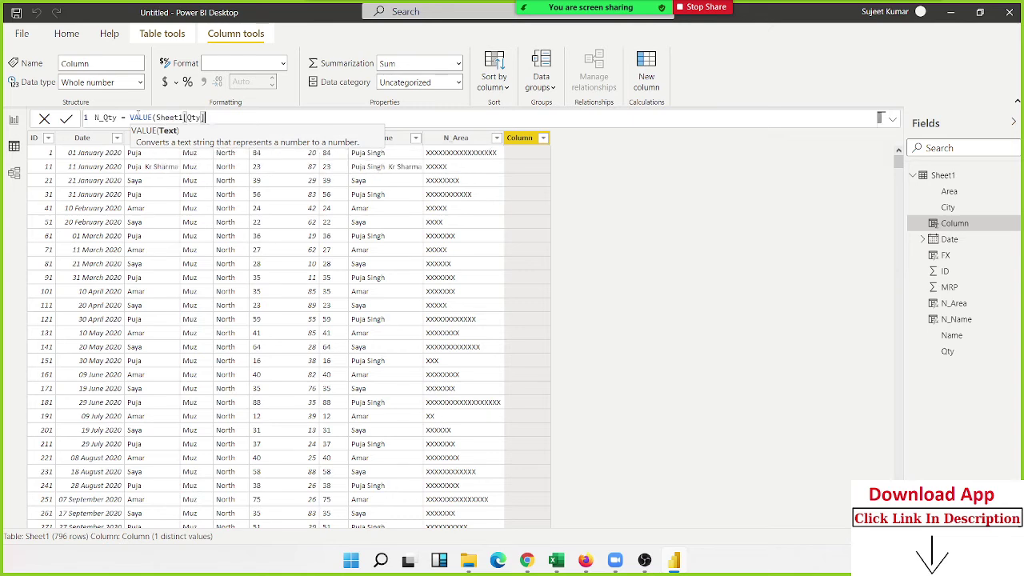
pyautogui.write(')')
pyautogui.press('Return')
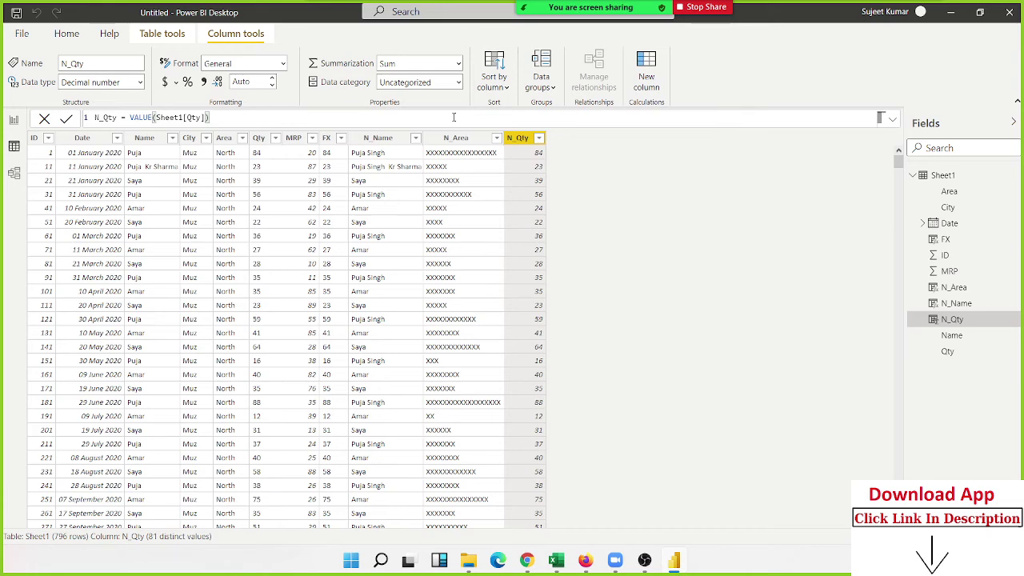
pyautogui.scroll(-3, 556, 312)
pyautogui.scroll(3, 556, 312)
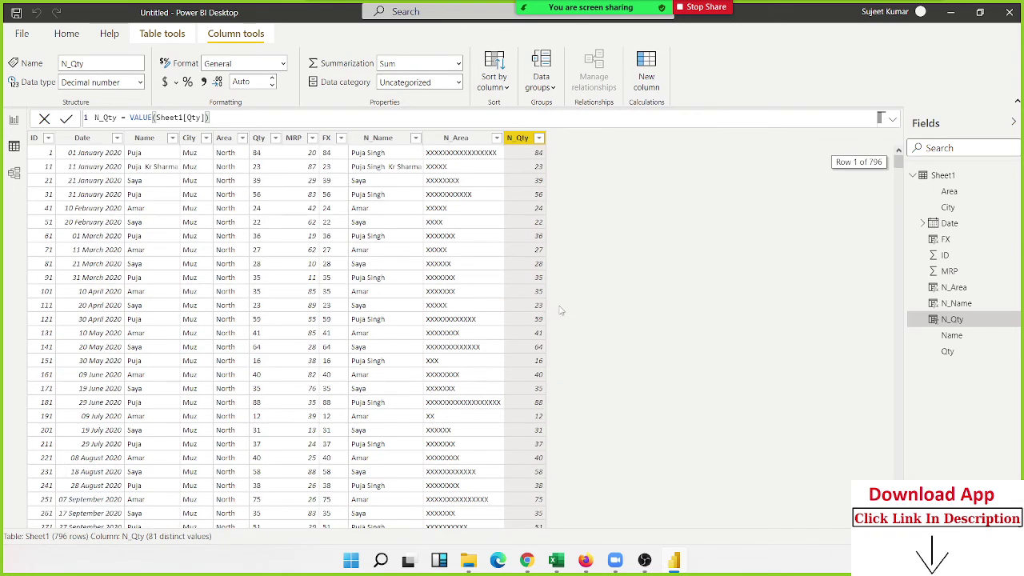
# Select the N_Area column, then take Chrome back to the Text functions (DAX) overview.
pyautogui.moveTo(480, 572)
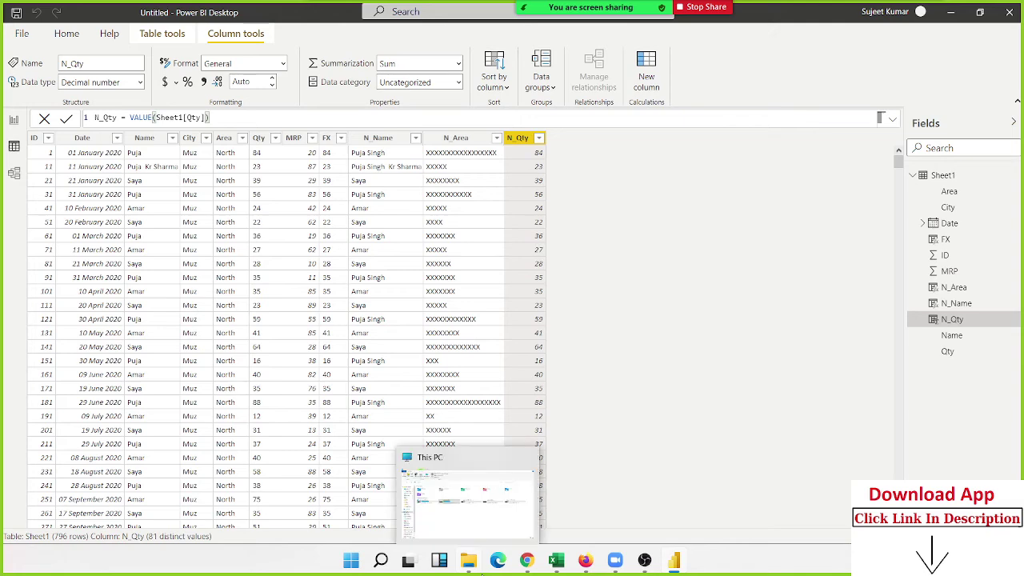
pyautogui.click(488, 249)
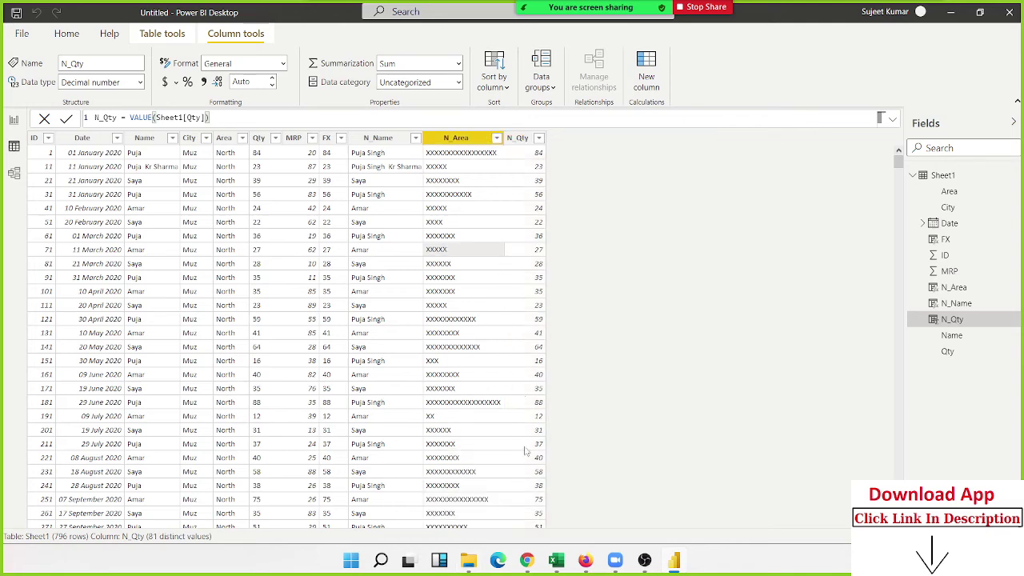
pyautogui.click(526, 560)
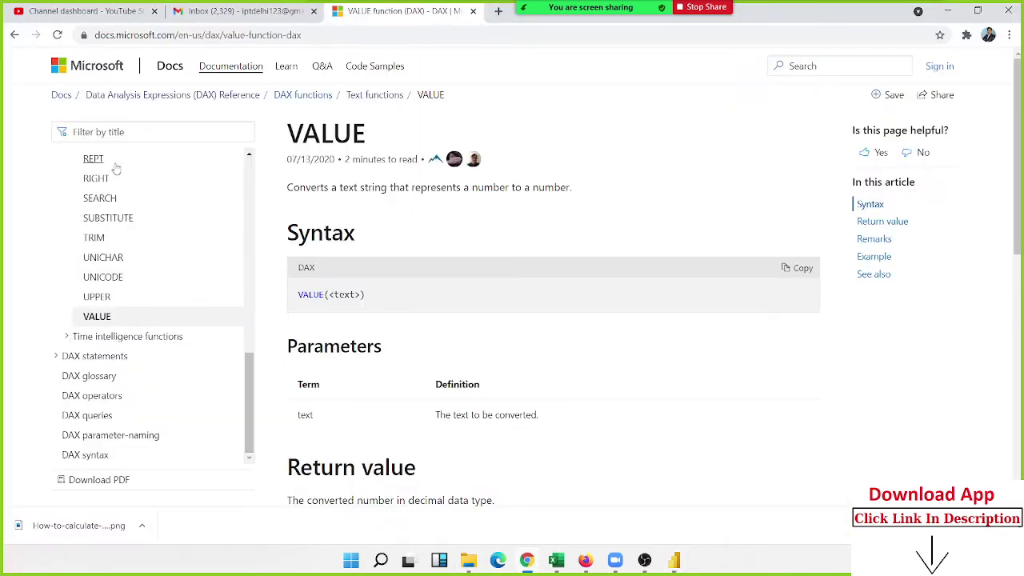
pyautogui.click(14, 34)
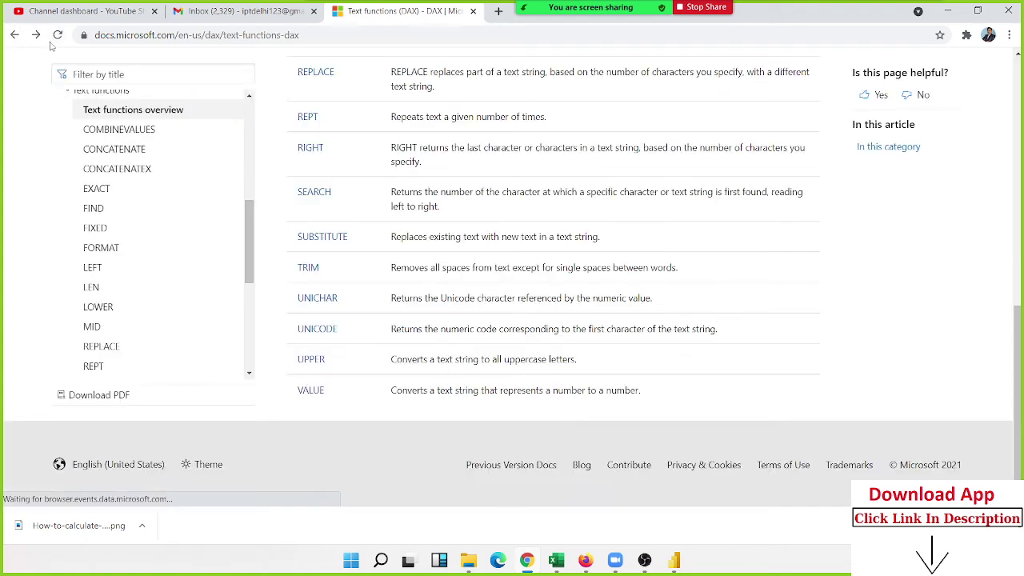
# Scroll up to the function table and highlight the COMBINEVALUES and CONCATENATE names.
pyautogui.scroll(3, 418, 264)
pyautogui.scroll(2, 416, 268)
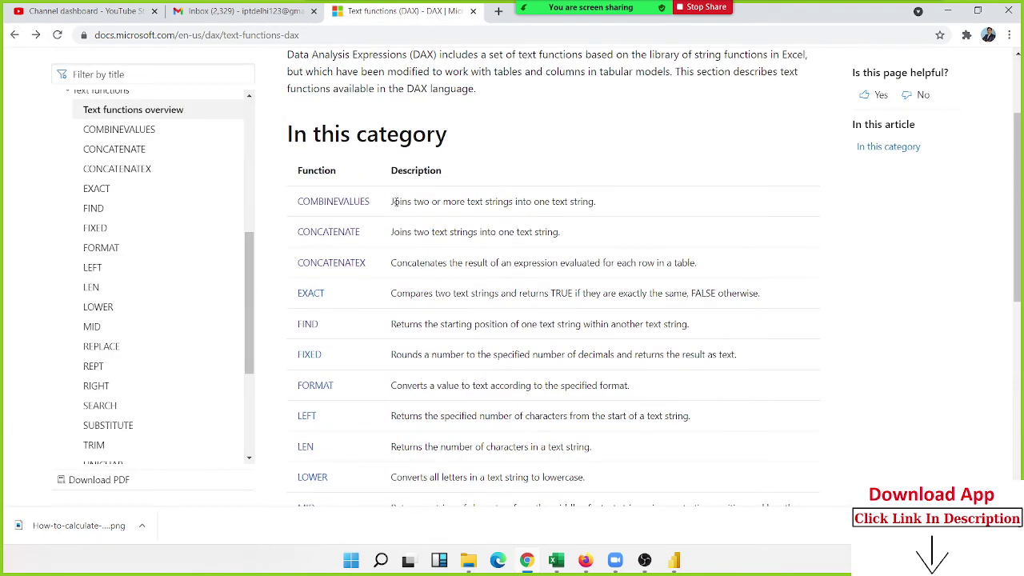
pyautogui.moveTo(382, 204); pyautogui.dragTo(298, 205)
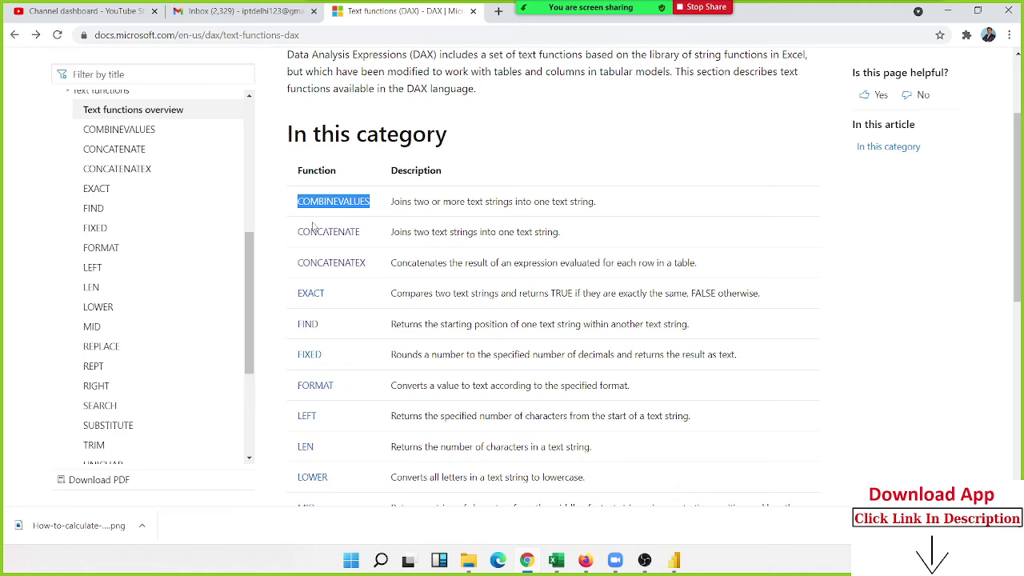
pyautogui.moveTo(380, 238); pyautogui.dragTo(294, 239)
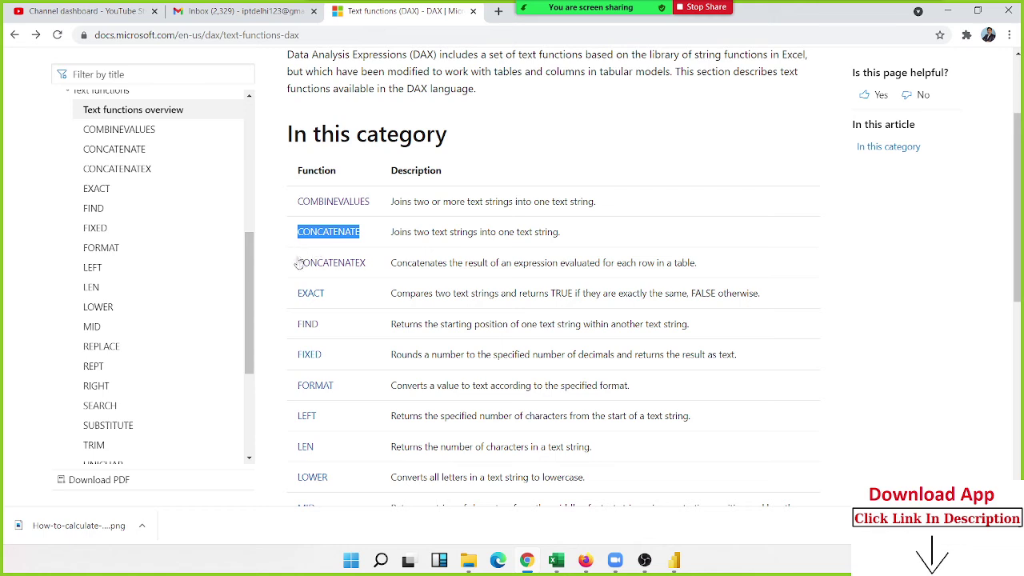
pyautogui.click(299, 262)
pyautogui.doubleClick(298, 263)
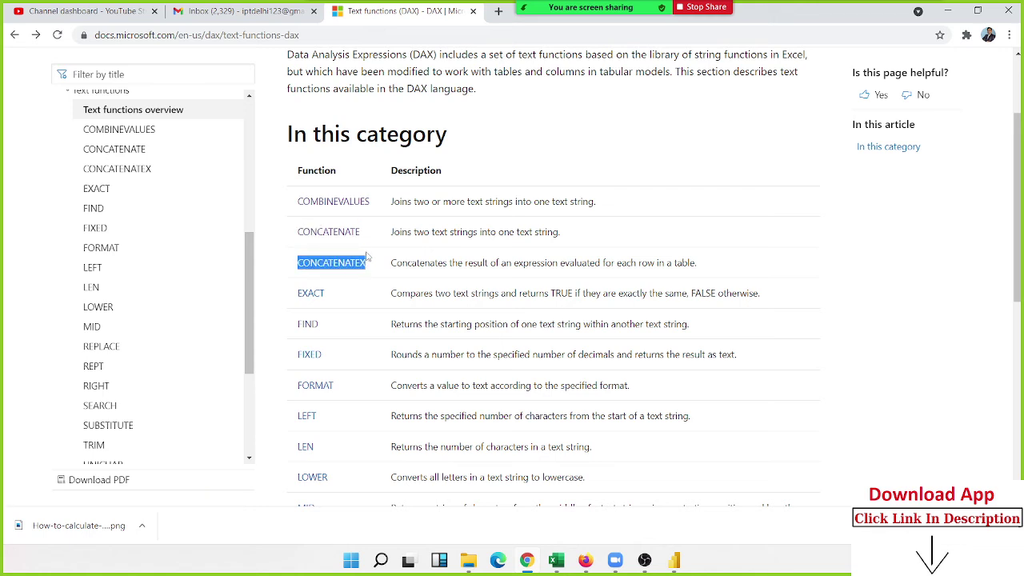
pyautogui.tripleClick(360, 233)
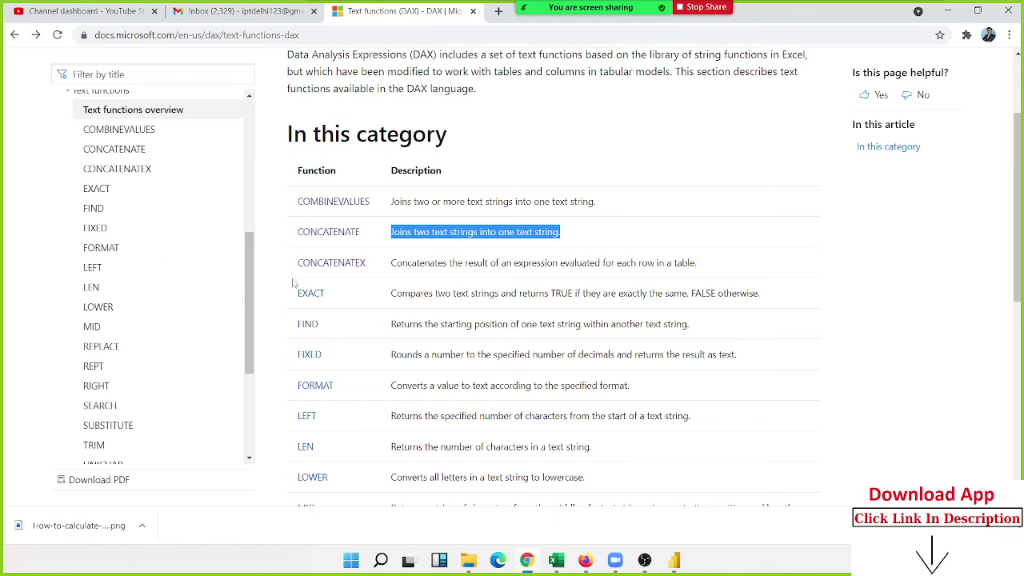
pyautogui.scroll(-1, 292, 281)
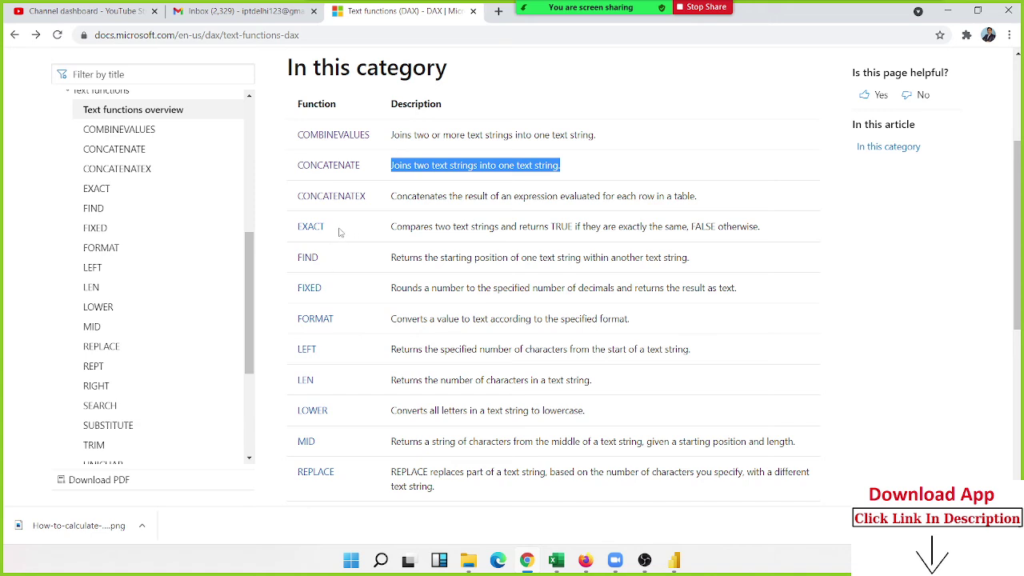
pyautogui.scroll(-1, 332, 254)
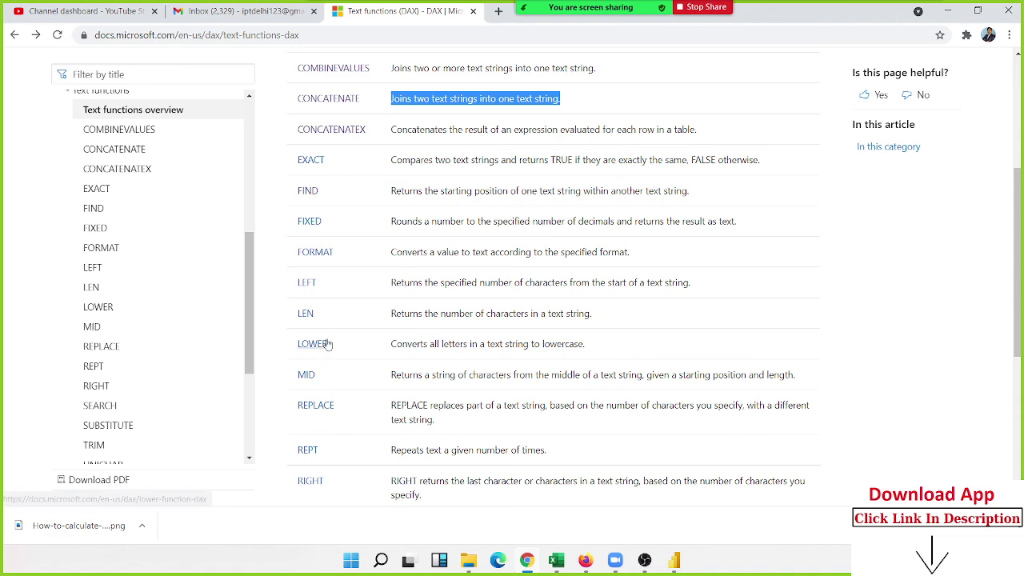
# Back in Power BI, change "Puja" to "puja" in N_Name's SUBSTITUTE formula.
pyautogui.click(678, 562)
pyautogui.click(381, 156)
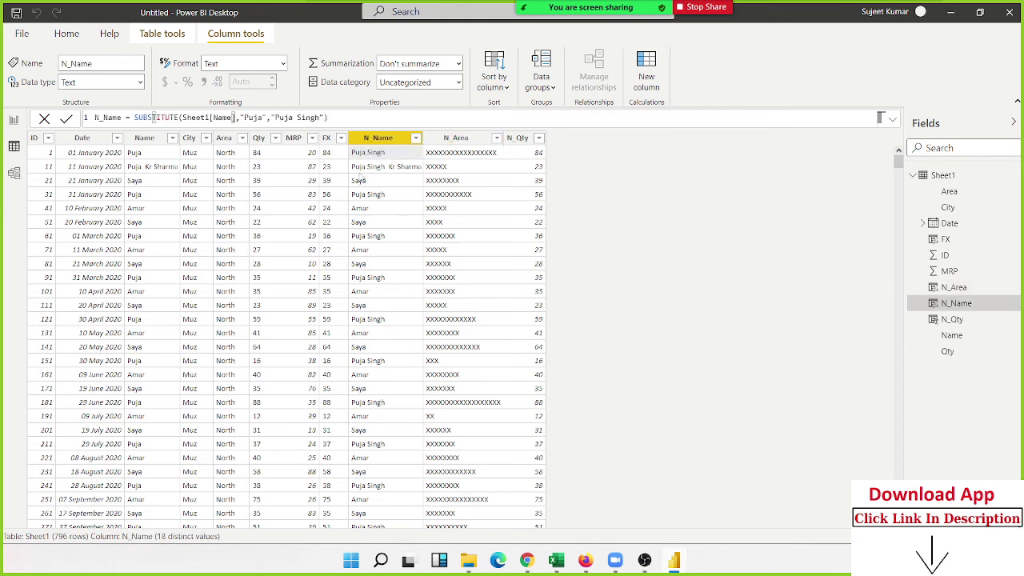
pyautogui.click(251, 117)
pyautogui.press('BackSpace')
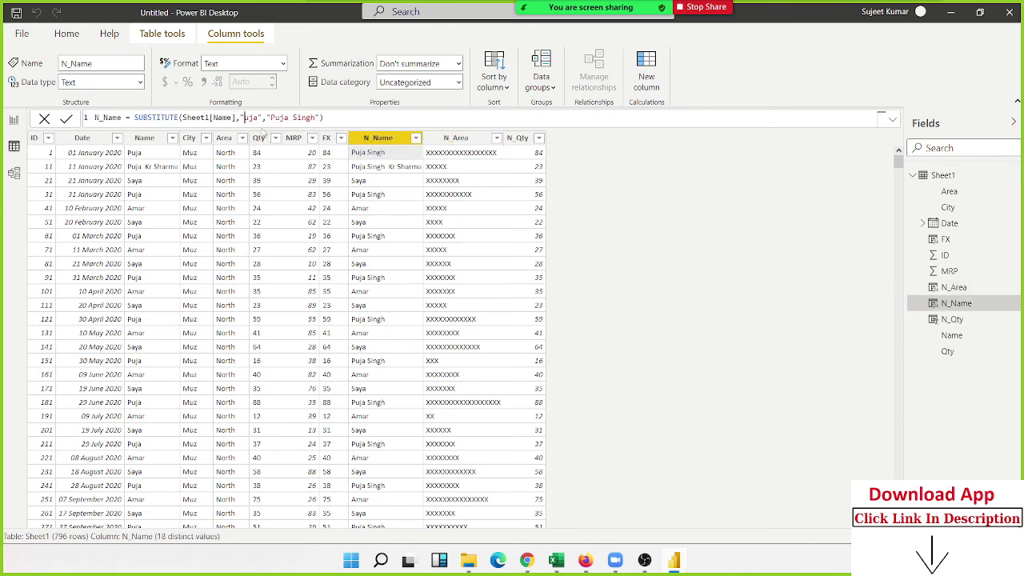
pyautogui.write('p')
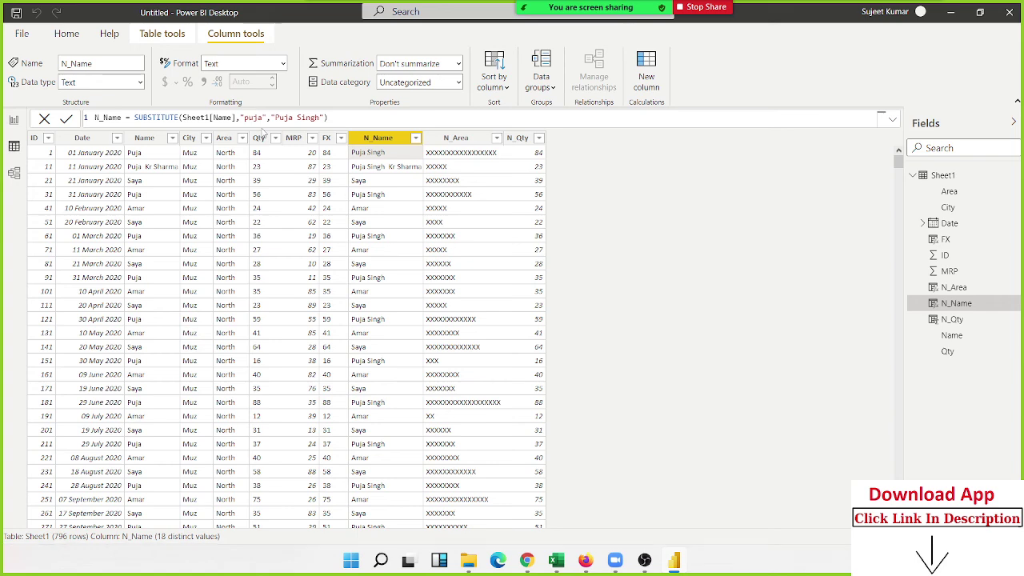
pyautogui.press('Return')
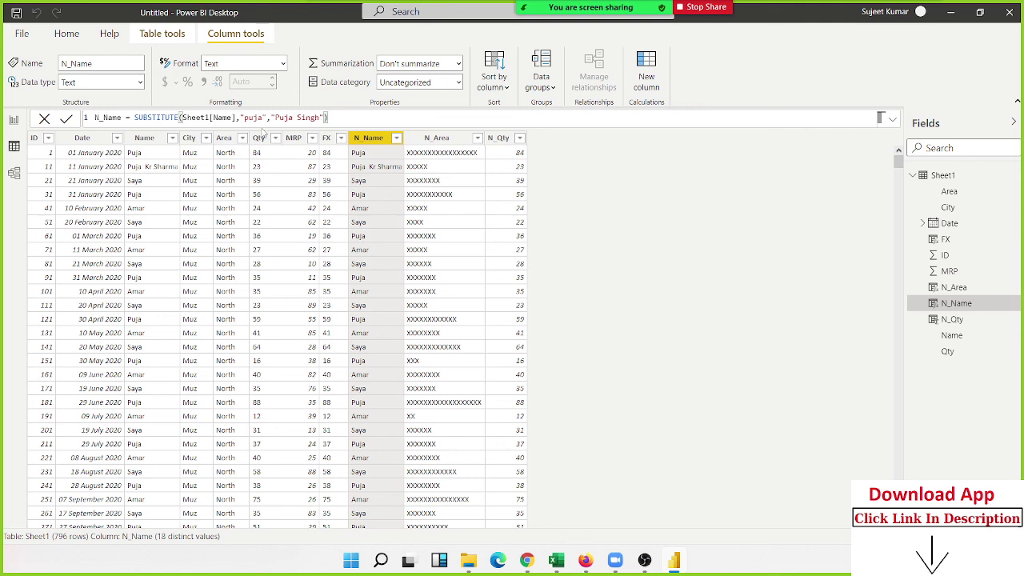
# Wrap Sheet1[Name] in UPPER inside the N_Name SUBSTITUTE formula.
pyautogui.click(181, 117)
pyautogui.press('Right')
pyautogui.press('Left')
pyautogui.write('uca')
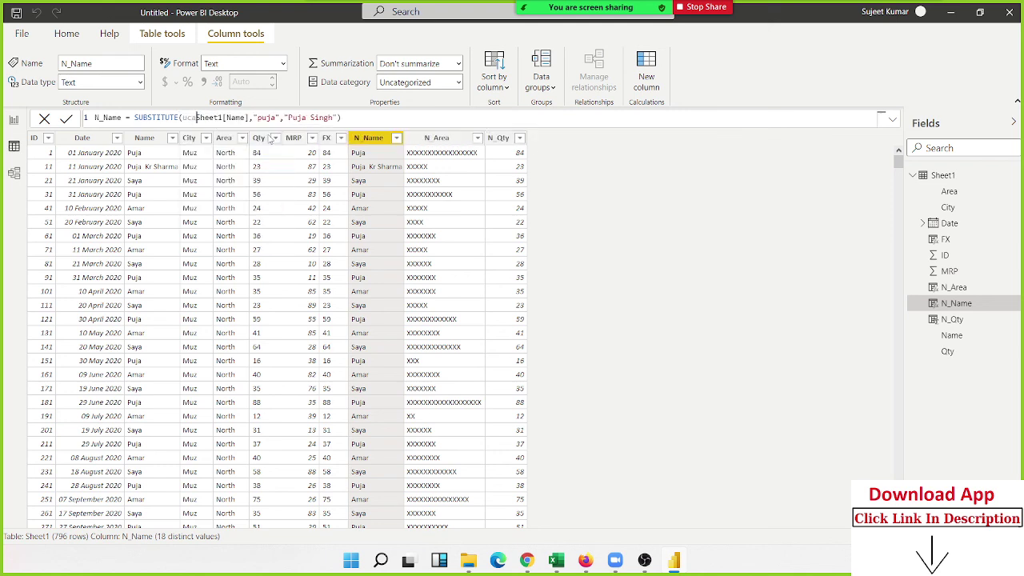
pyautogui.press('BackSpace')
pyautogui.press('BackSpace')
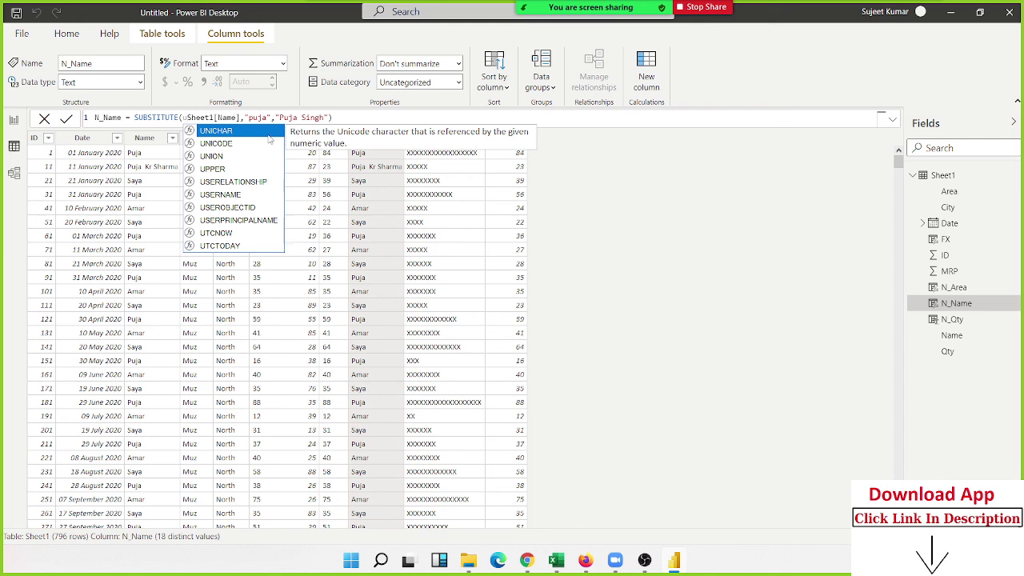
pyautogui.write('p')
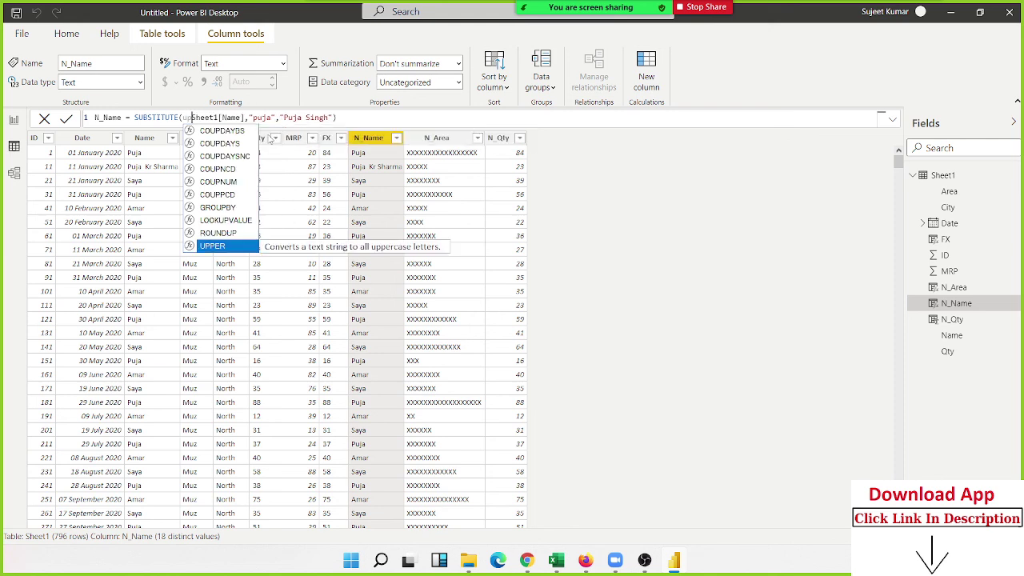
pyautogui.press('Tab')
pyautogui.press('Right')
pyautogui.press('Right')
pyautogui.press('Right')
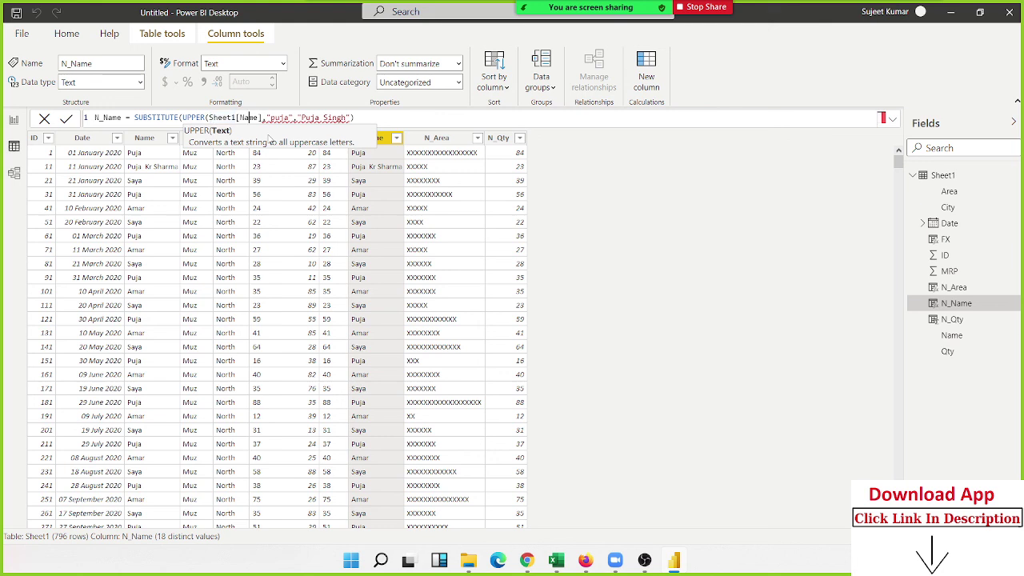
pyautogui.press('Right')
pyautogui.press('Right')
pyautogui.press('Right')
pyautogui.press('Right')
pyautogui.write(')')
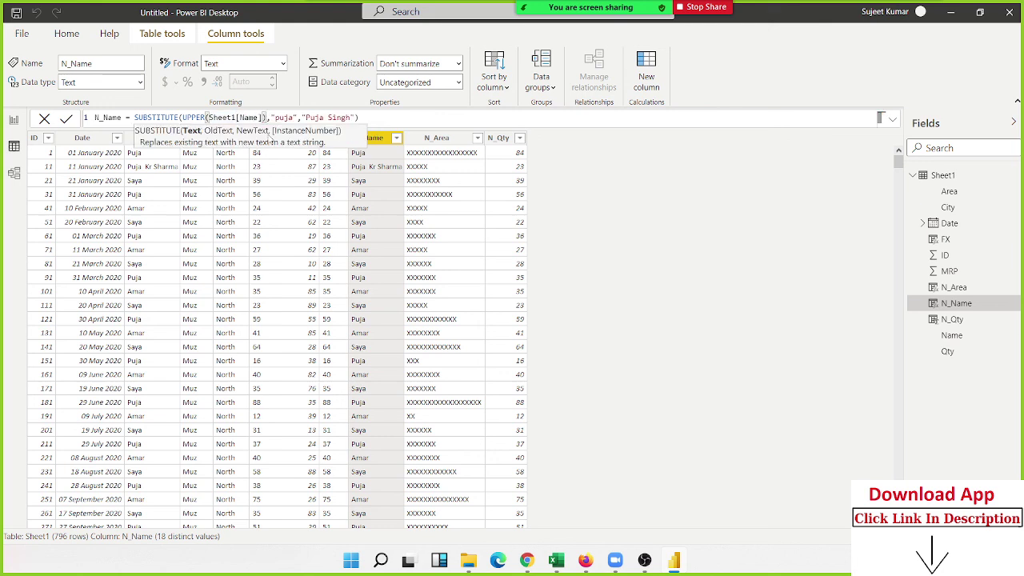
pyautogui.press('Right')
pyautogui.press('Right')
pyautogui.press('Right')
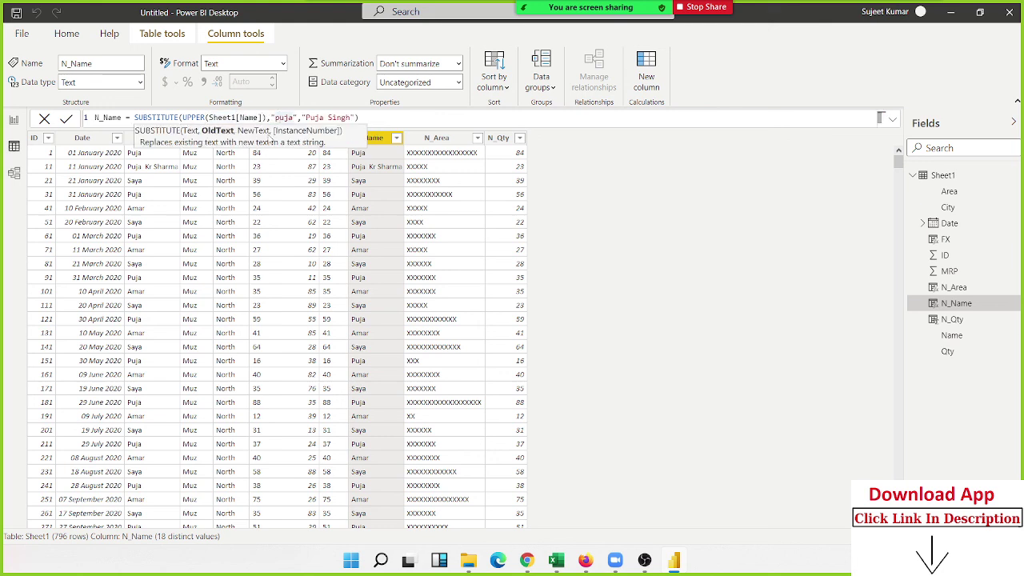
# Change the search text to "PUJA", commit, and compare the Name and N_Name columns.
pyautogui.press('Delete')
pyautogui.press('Delete')
pyautogui.press('Delete')
pyautogui.press('BackSpace')
pyautogui.write('P')
pyautogui.write('U')
pyautogui.write('JA')
pyautogui.press('Return')
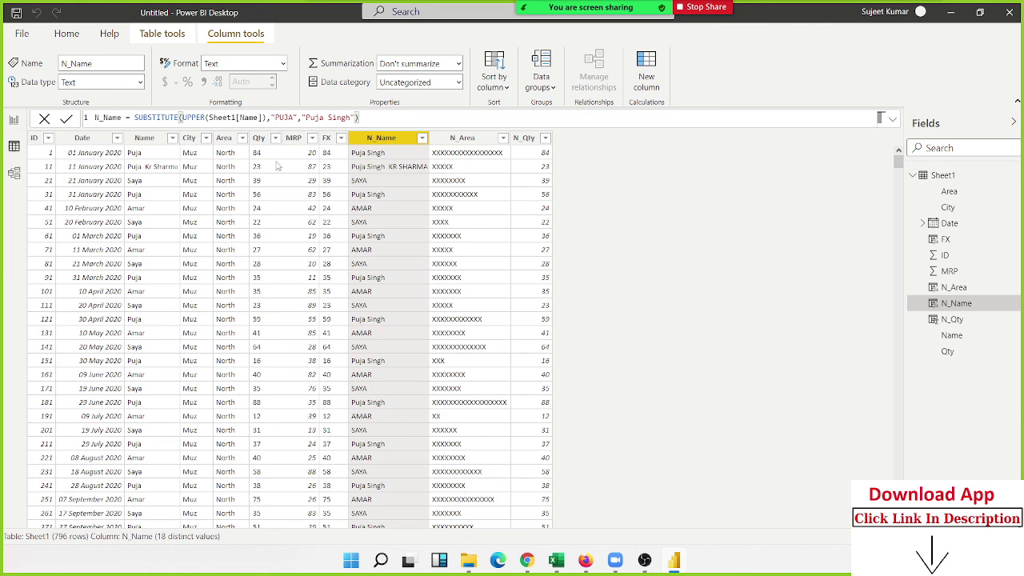
pyautogui.click(136, 141)
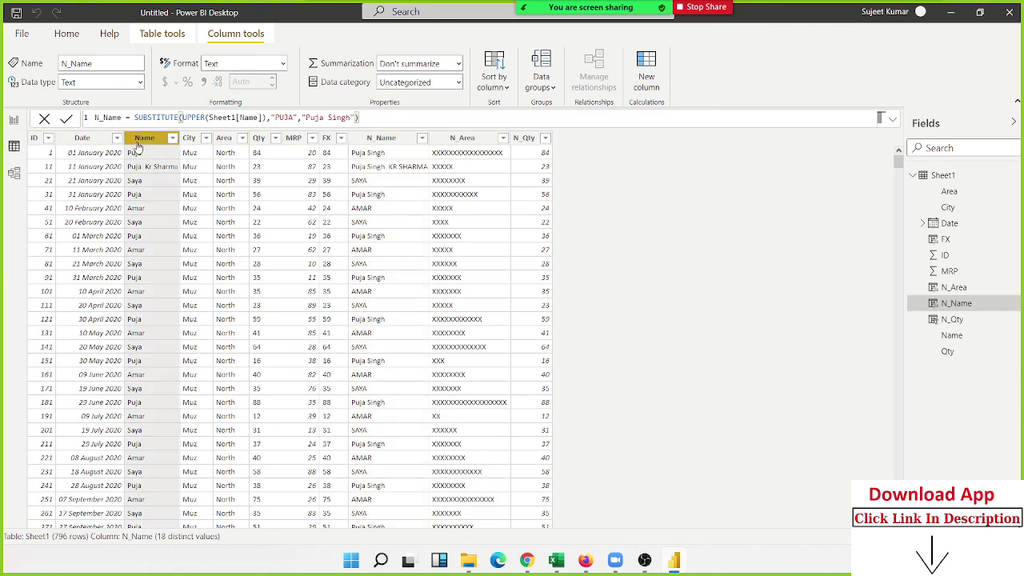
pyautogui.click(354, 160)
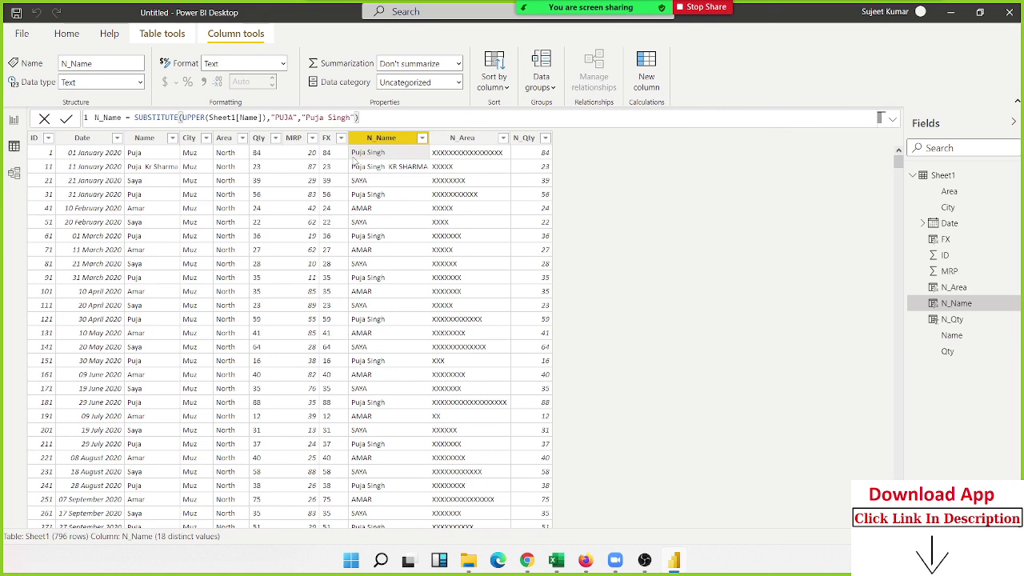